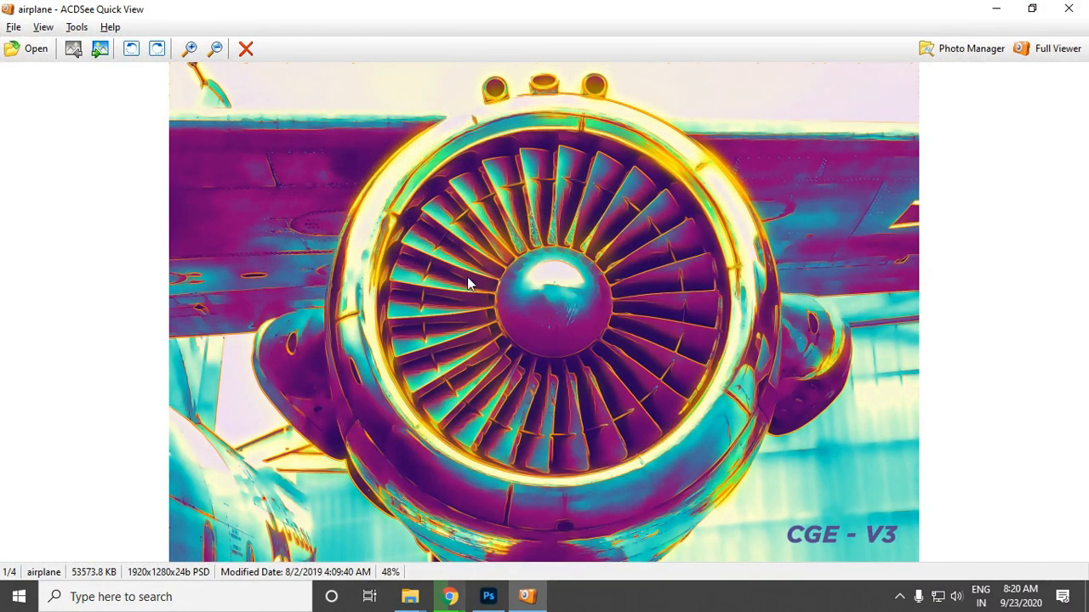
# Browse the airplane, automobile, playing-on-swing and Woman with glasses sample images, and close the image viewer
pyautogui.scroll(-1, 467, 277)
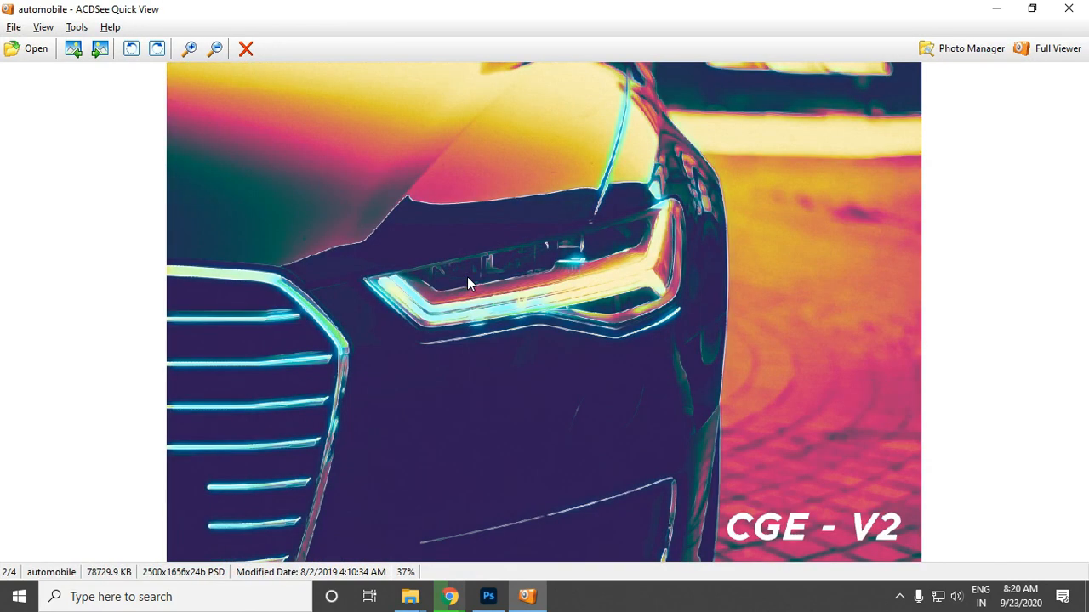
pyautogui.scroll(-1, 626, 246)
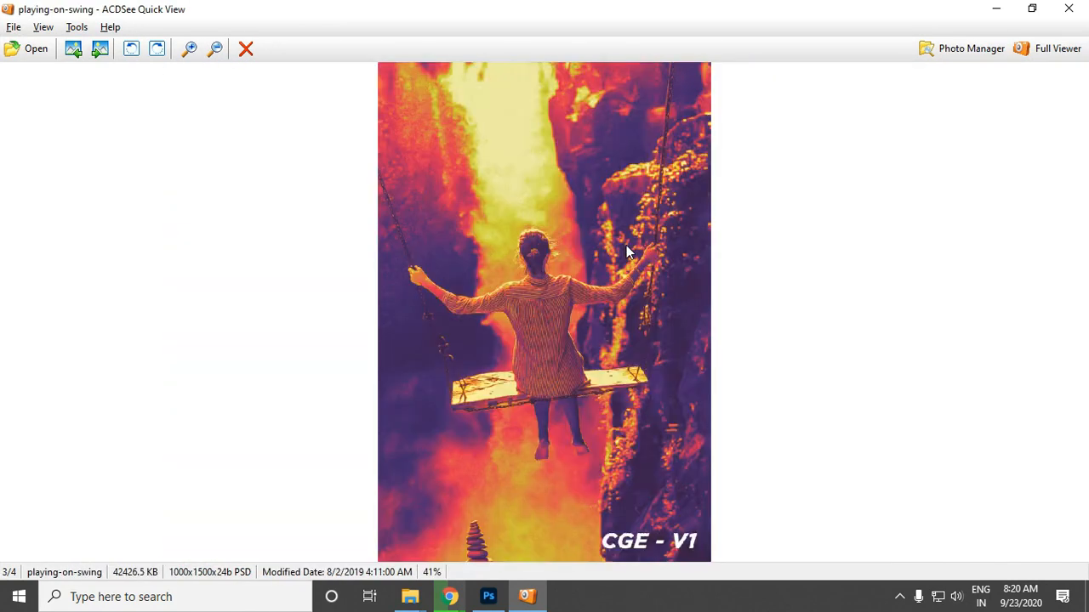
pyautogui.scroll(-1, 570, 320)
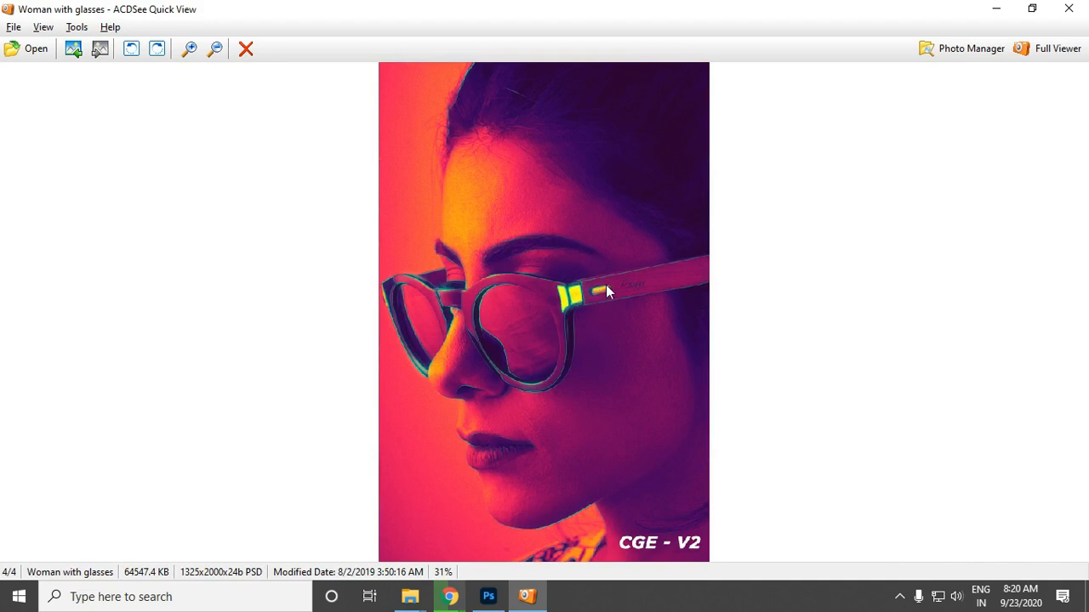
pyautogui.press('Escape')
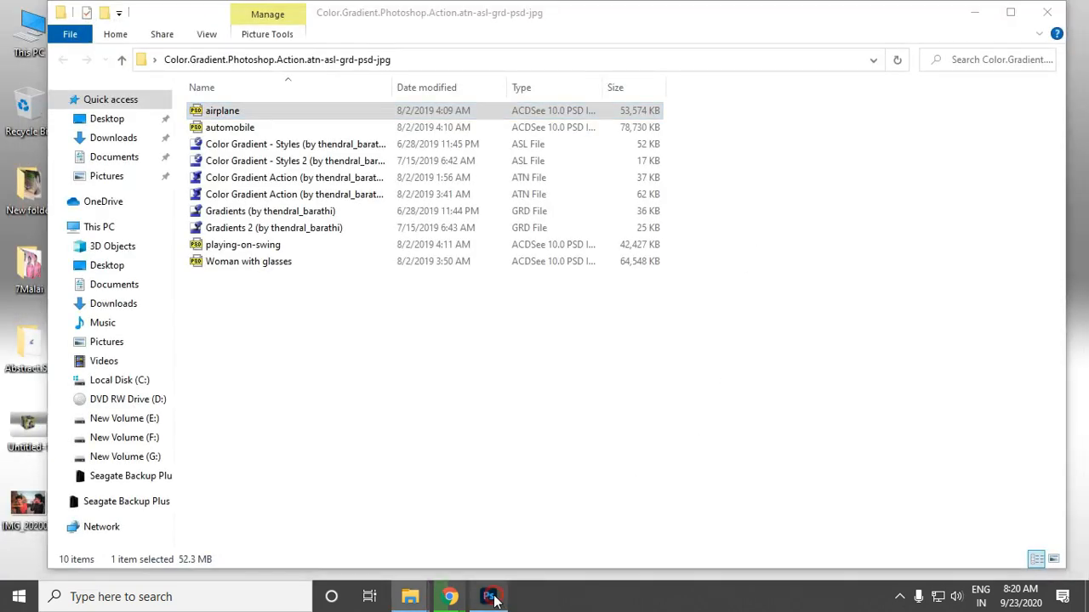
# Switch to Photoshop, compare the original Background of before.jpg with the gradient effect, and collapse Group 1
pyautogui.click(502, 596)
pyautogui.moveTo(591, 253); pyautogui.dragTo(623, 275)
pyautogui.hotkey('ctrl', '0')
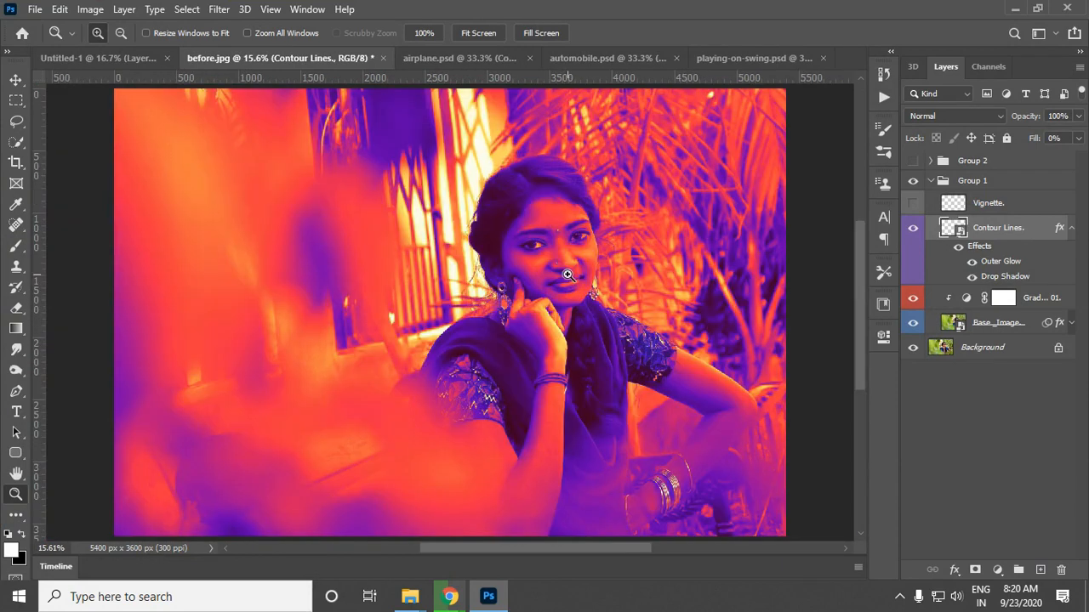
pyautogui.keyDown('alt'); pyautogui.click(913, 349); pyautogui.keyUp('alt')
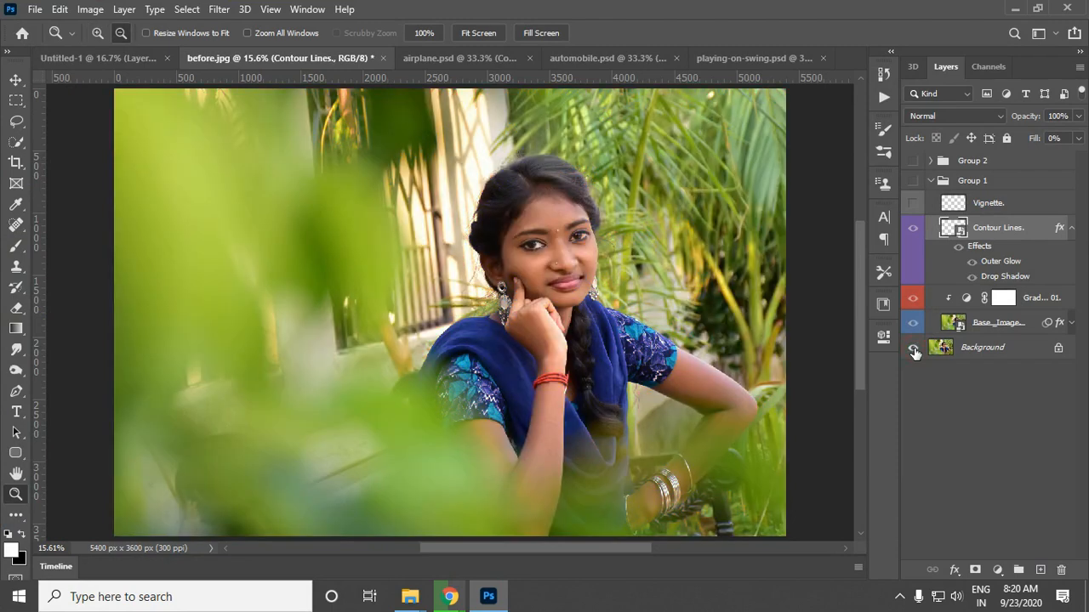
pyautogui.keyDown('alt'); pyautogui.click(914, 351); pyautogui.keyUp('alt')
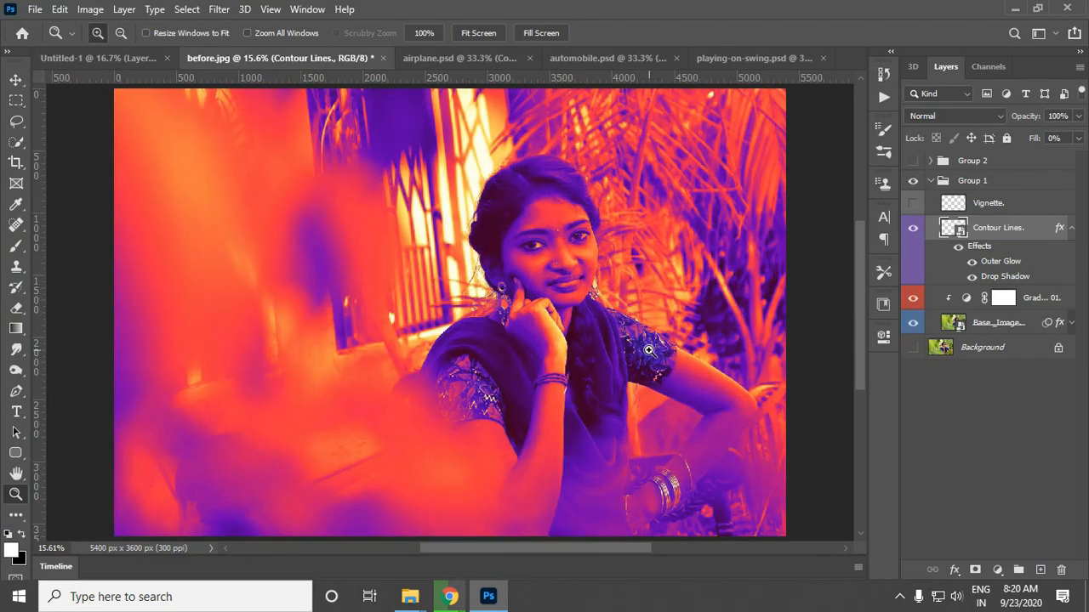
pyautogui.click(931, 180)
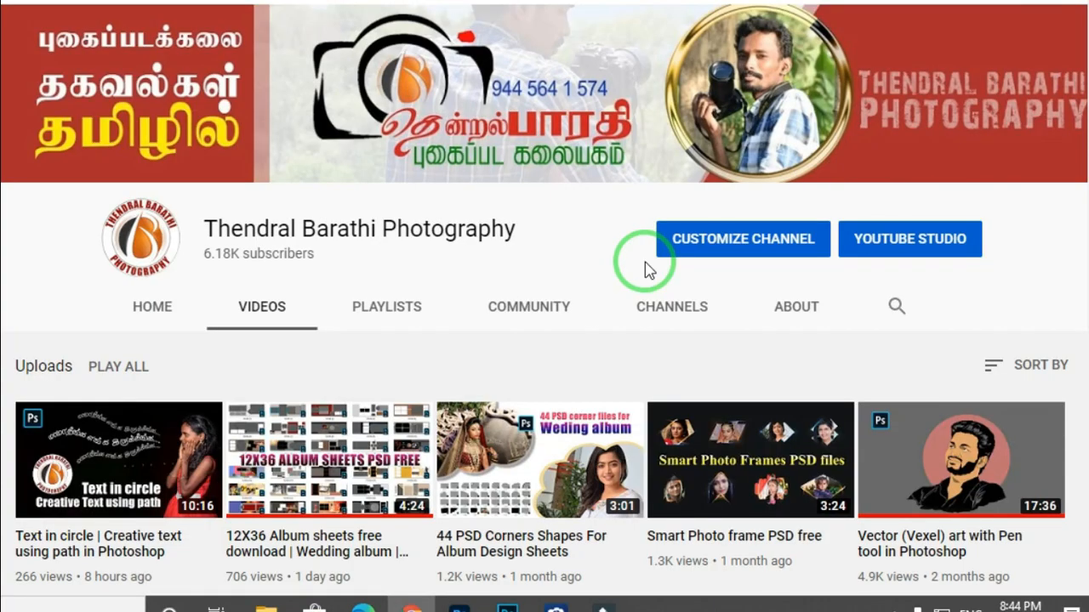
# Look through the photography channel's uploaded Photoshop videos
pyautogui.scroll(-15, 647, 281)
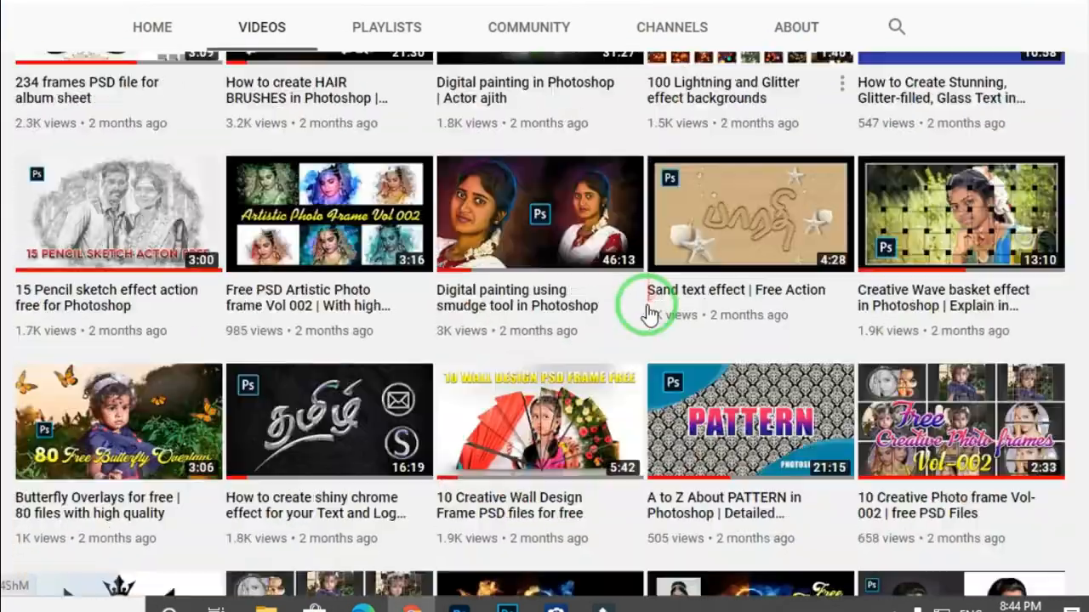
pyautogui.scroll(-10, 646, 313)
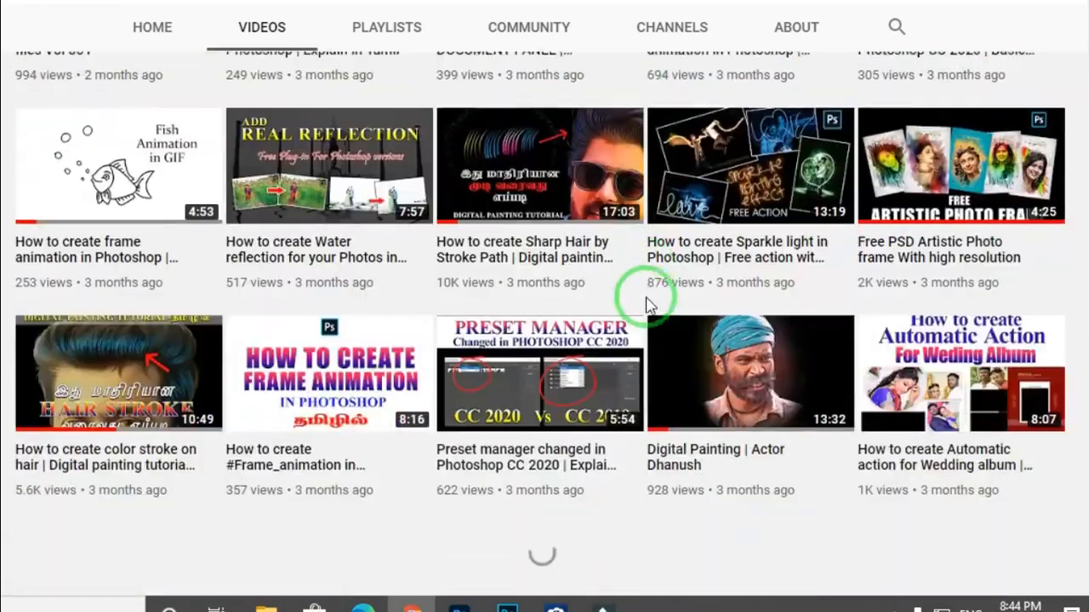
pyautogui.scroll(-2, 646, 311)
pyautogui.scroll(-3, 646, 308)
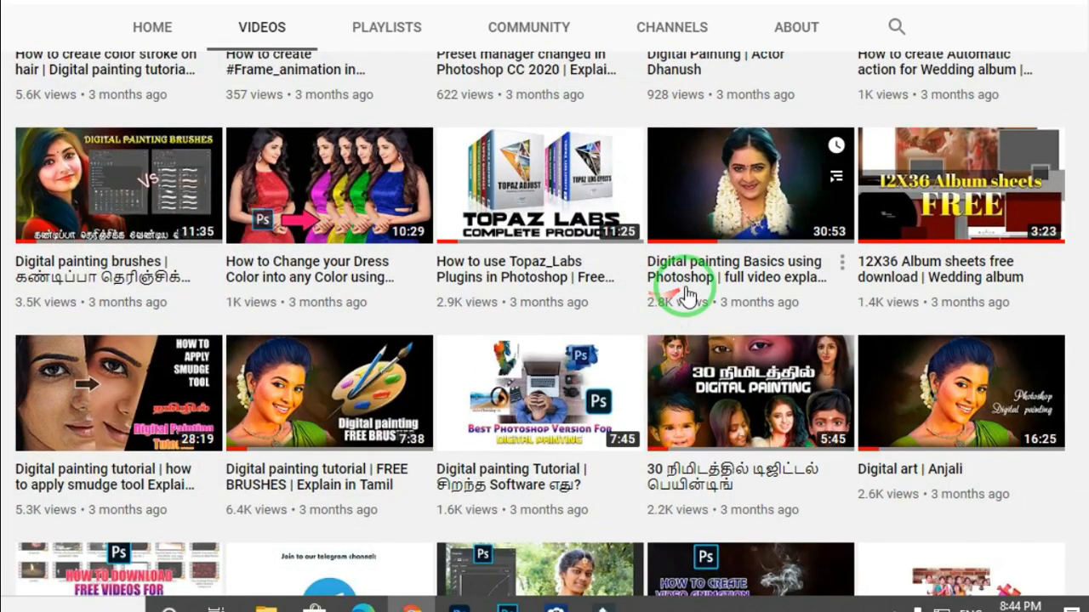
pyautogui.scroll(-2, 686, 290)
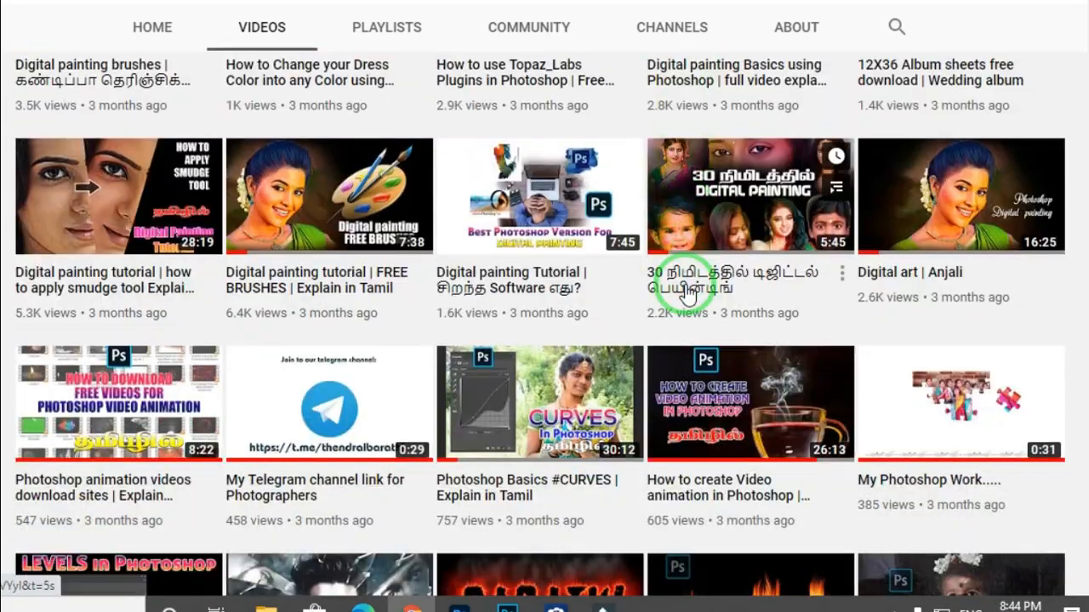
pyautogui.scroll(-3, 688, 285)
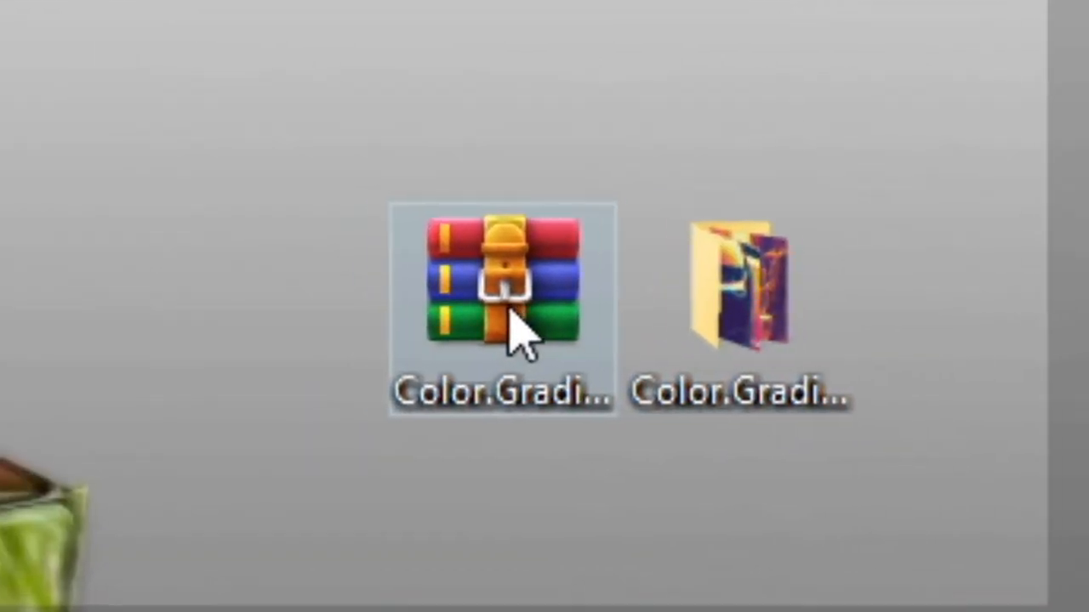
# Open the extracted Color.Gradient folder and add "- CC" to the end of the first Gradients GRD file's name
pyautogui.doubleClick(664, 328)
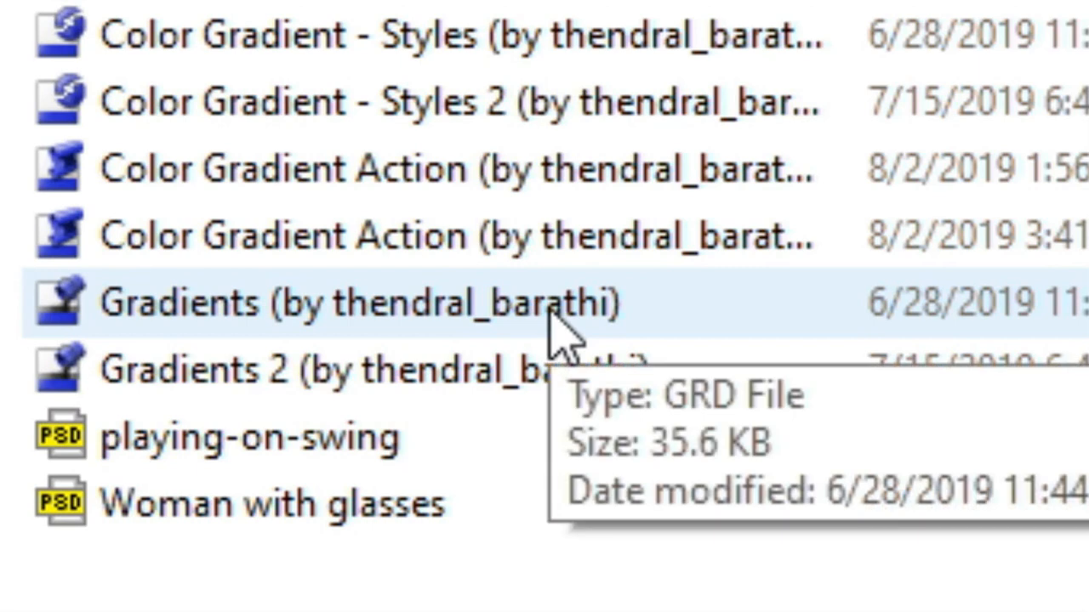
pyautogui.click(551, 313)
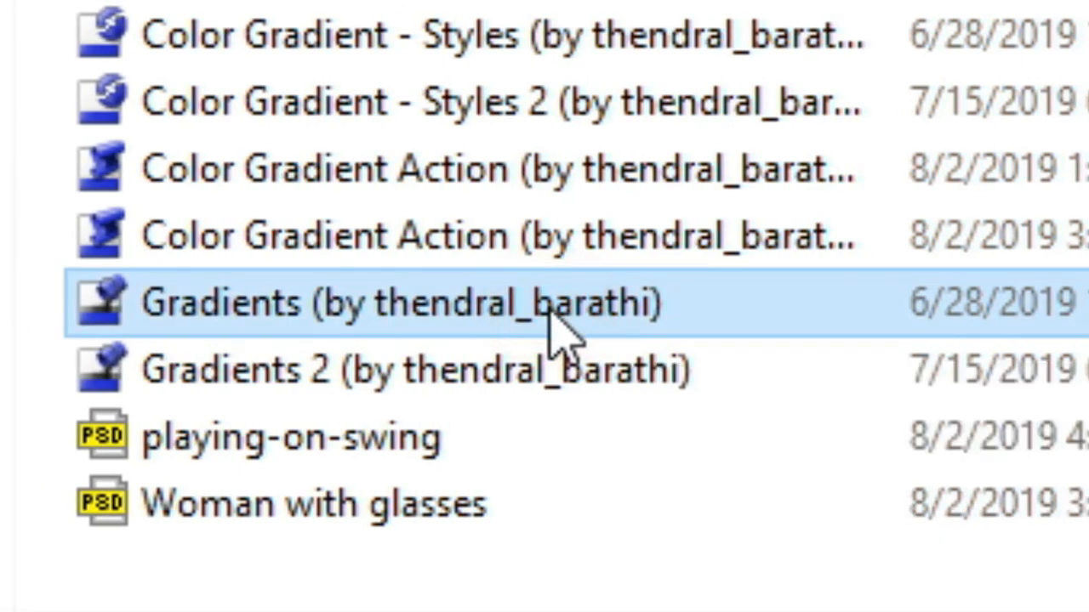
pyautogui.click(549, 315)
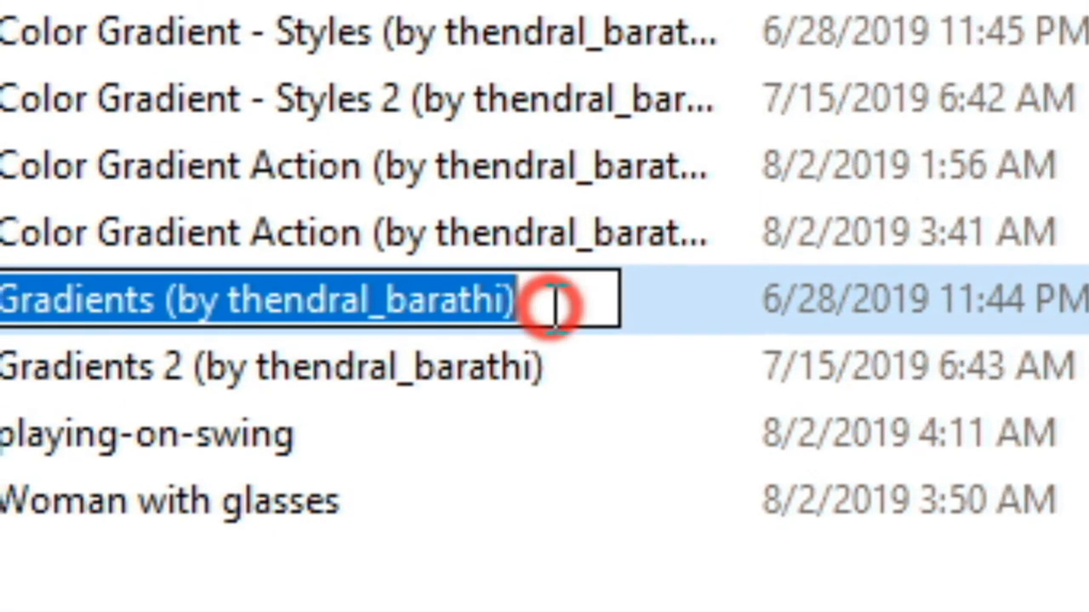
pyautogui.click(555, 305)
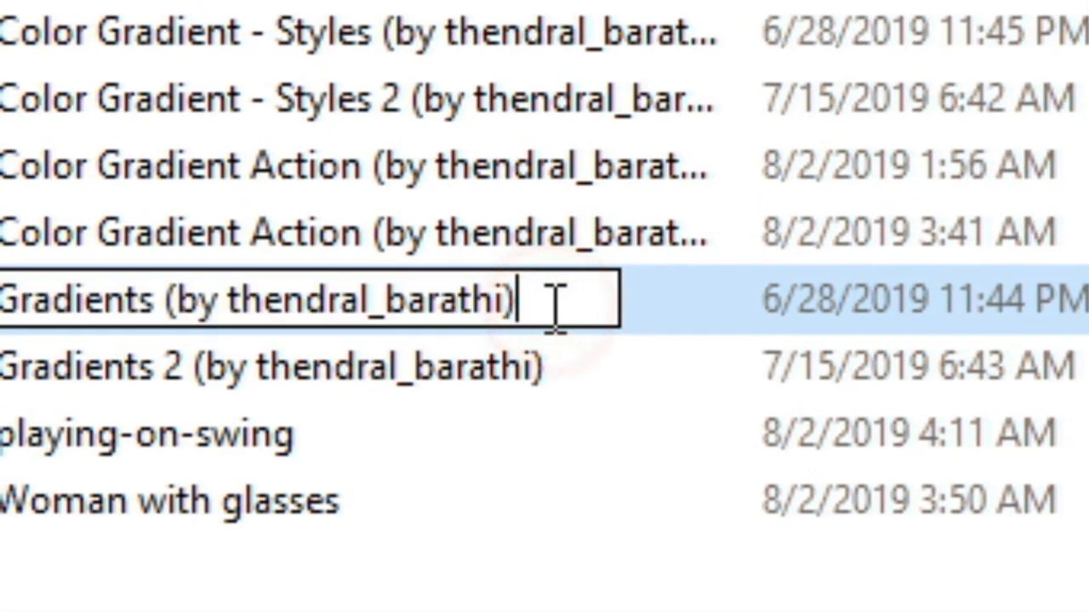
pyautogui.write('- CC')
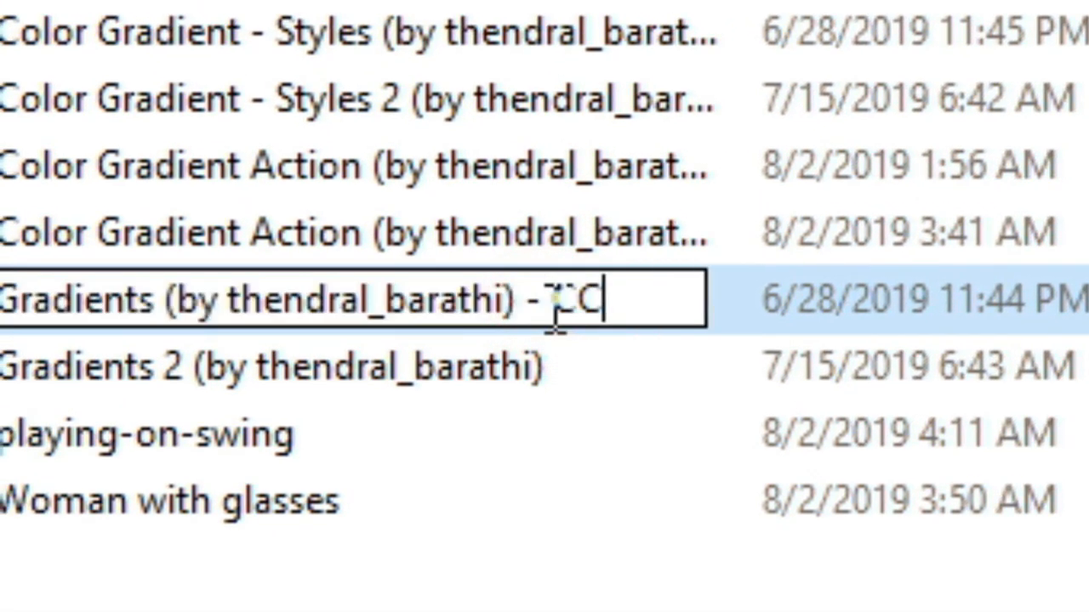
# Add "- CS6" to the end of the Gradients 2 GRD file's name
pyautogui.click(540, 359)
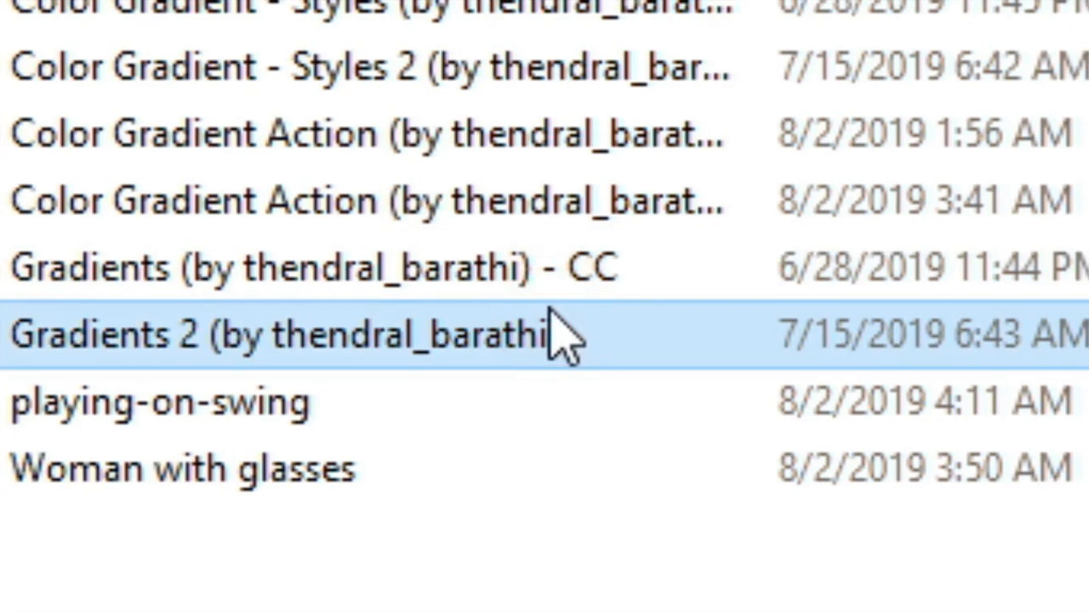
pyautogui.click(557, 336)
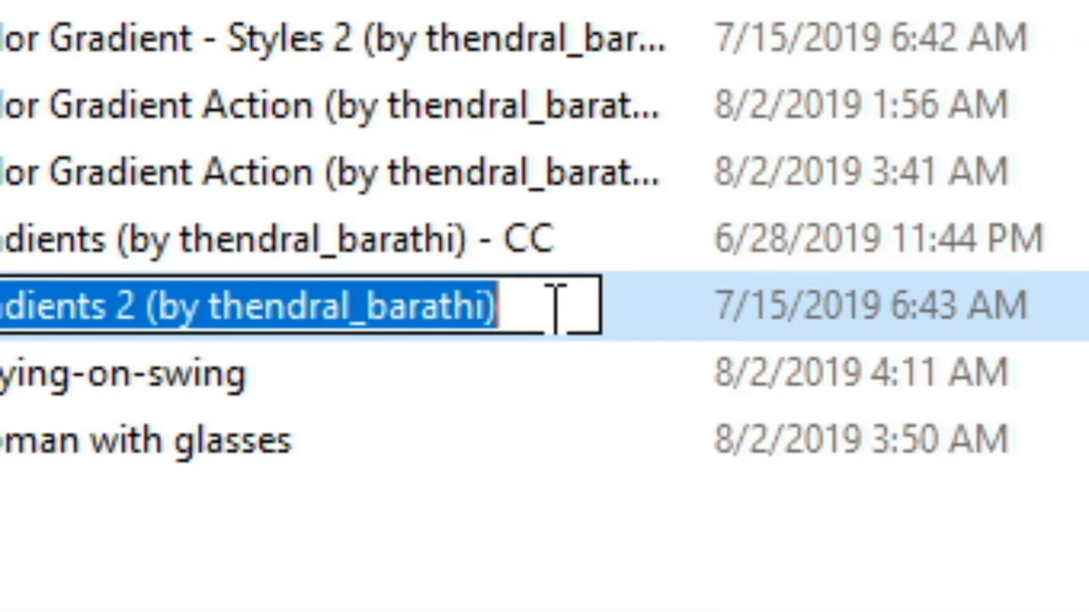
pyautogui.click(554, 305)
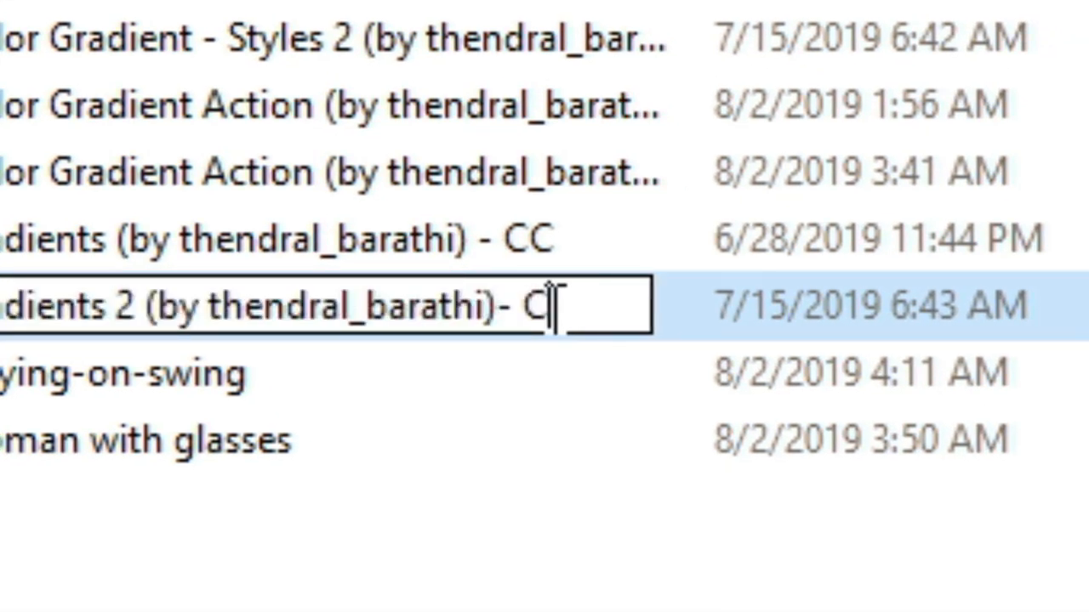
pyautogui.write('S6')
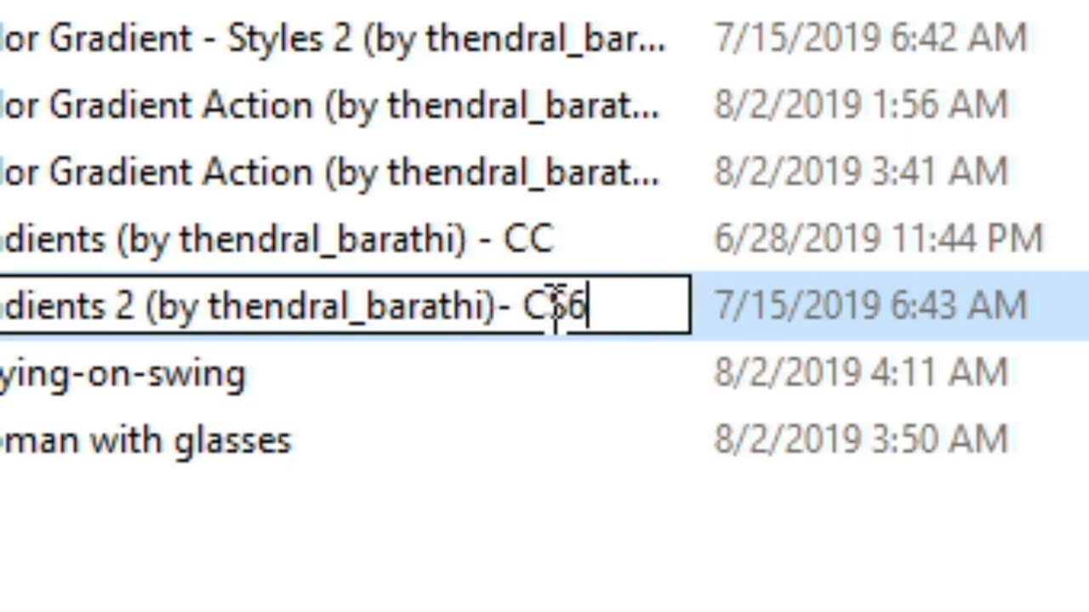
pyautogui.press('Return')
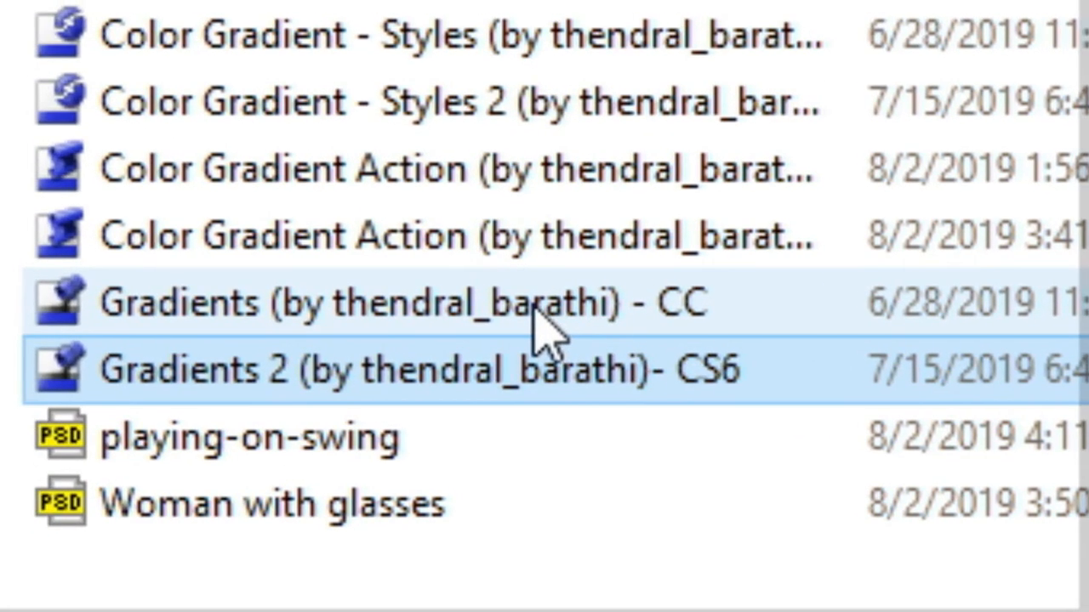
# Preview the sample PSD images in the Color.Gradient folder, starting from airplane, and close the viewer
pyautogui.click(366, 254)
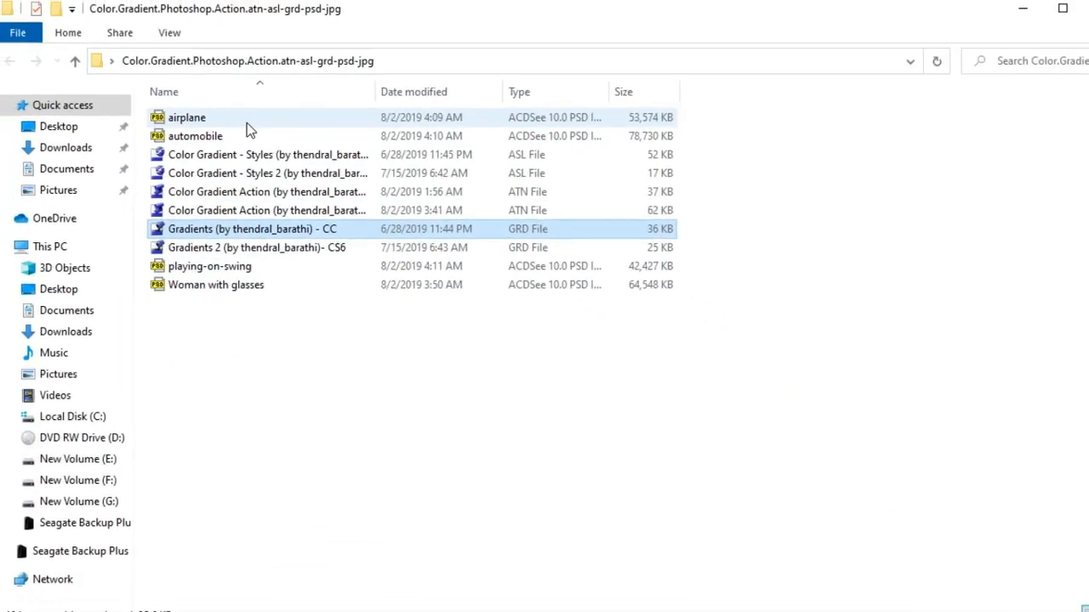
pyautogui.doubleClick(233, 116)
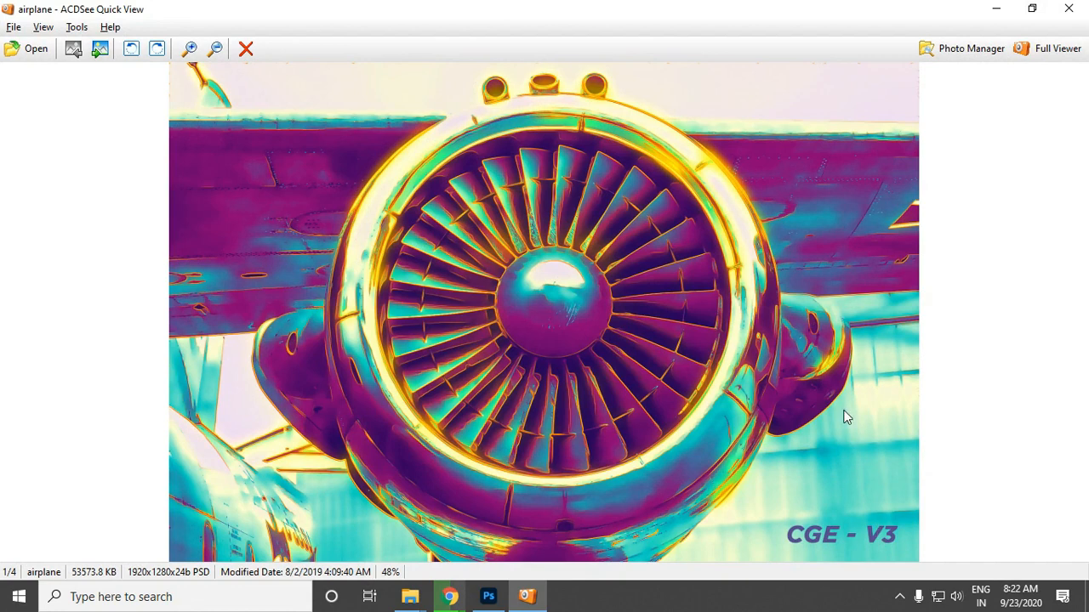
pyautogui.scroll(-1, 845, 411)
pyautogui.scroll(-2, 845, 417)
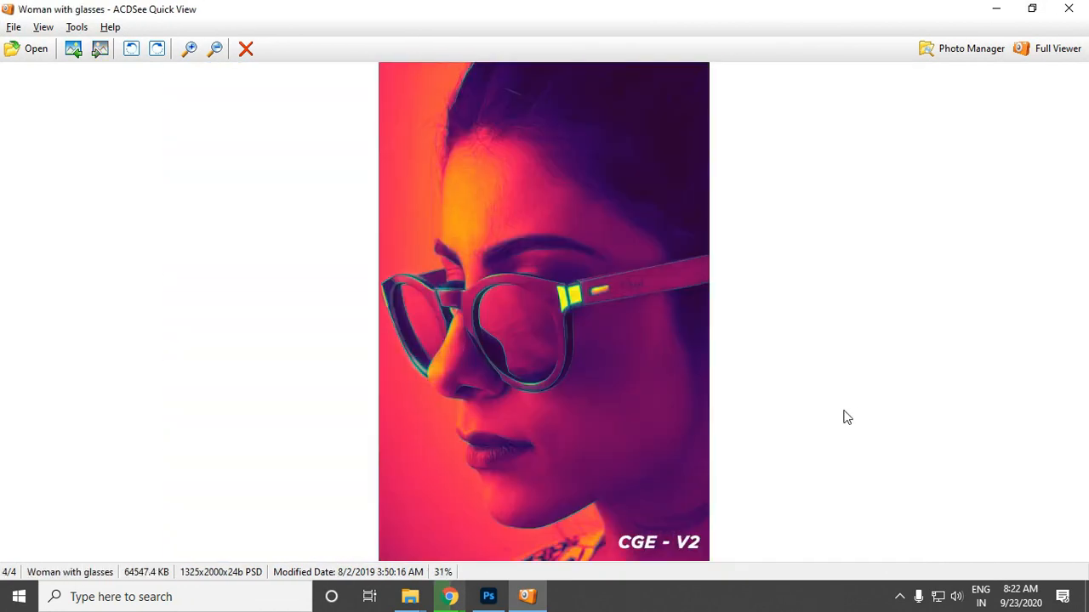
pyautogui.scroll(1, 844, 417)
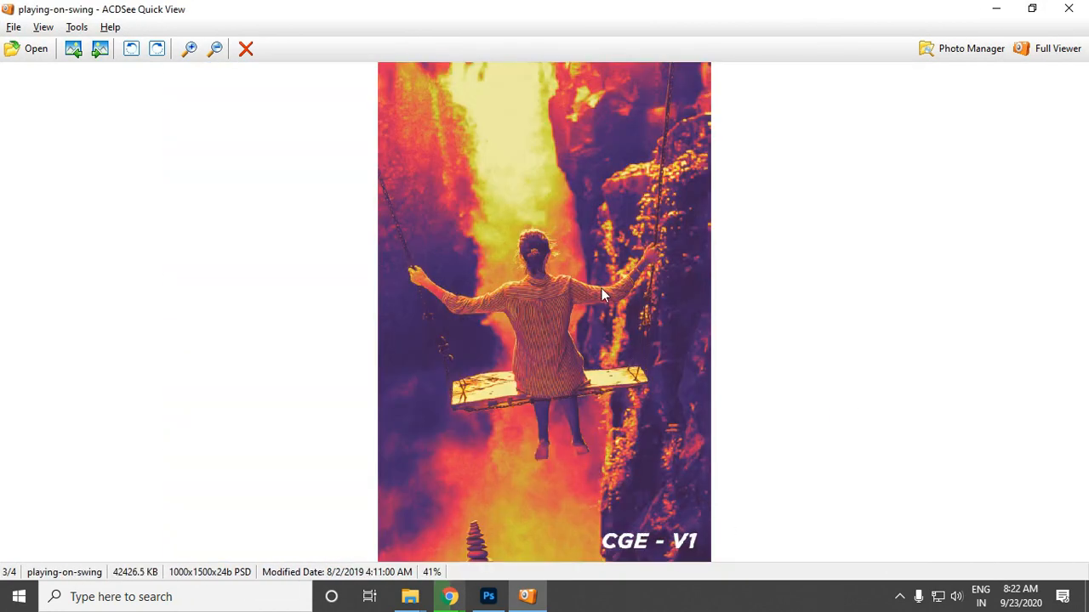
pyautogui.press('Escape')
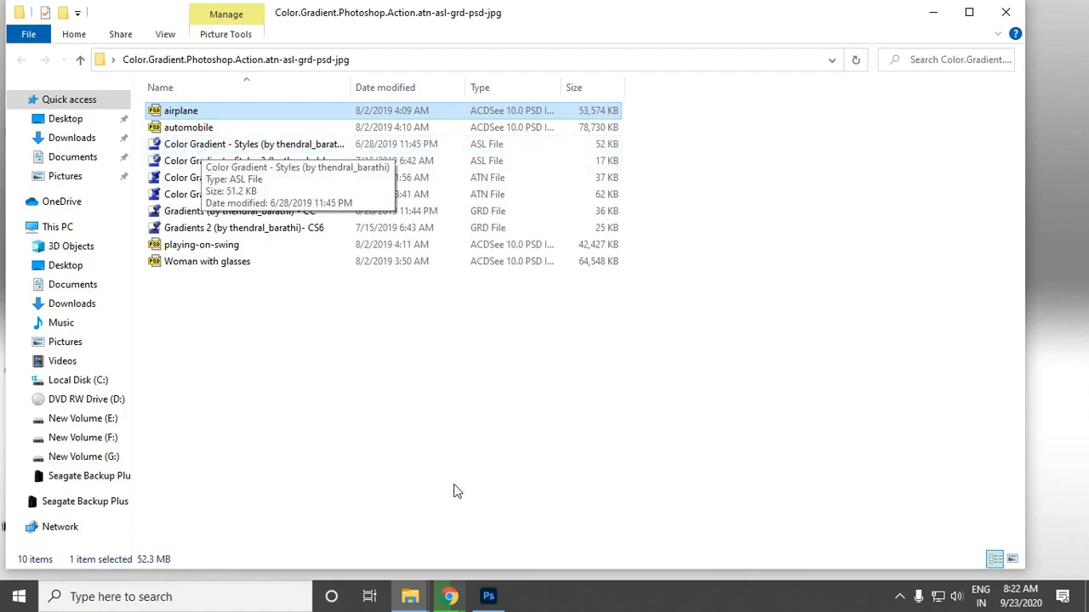
# Open the _DSC3530 photo from the Mettur_7200 folder in Photoshop and fit it to the screen
pyautogui.click(490, 596)
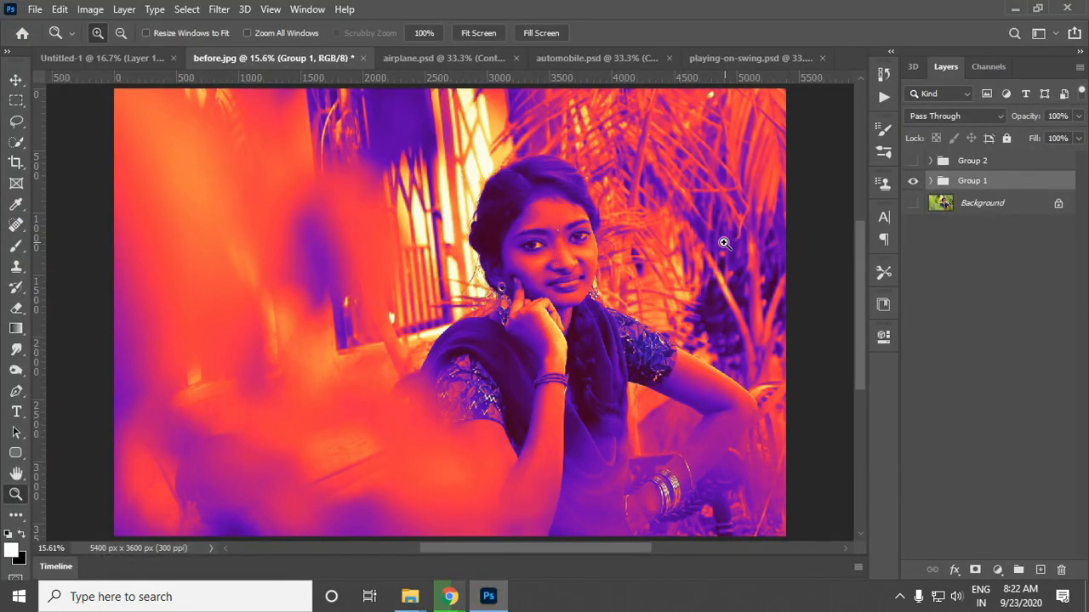
pyautogui.click(488, 597)
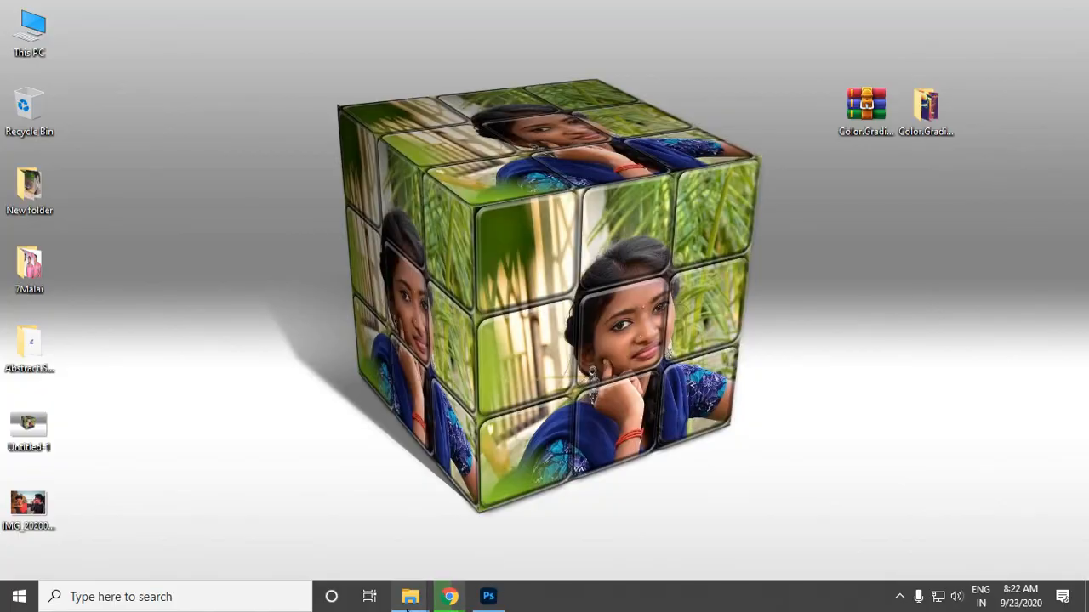
pyautogui.click(411, 598)
pyautogui.click(441, 540)
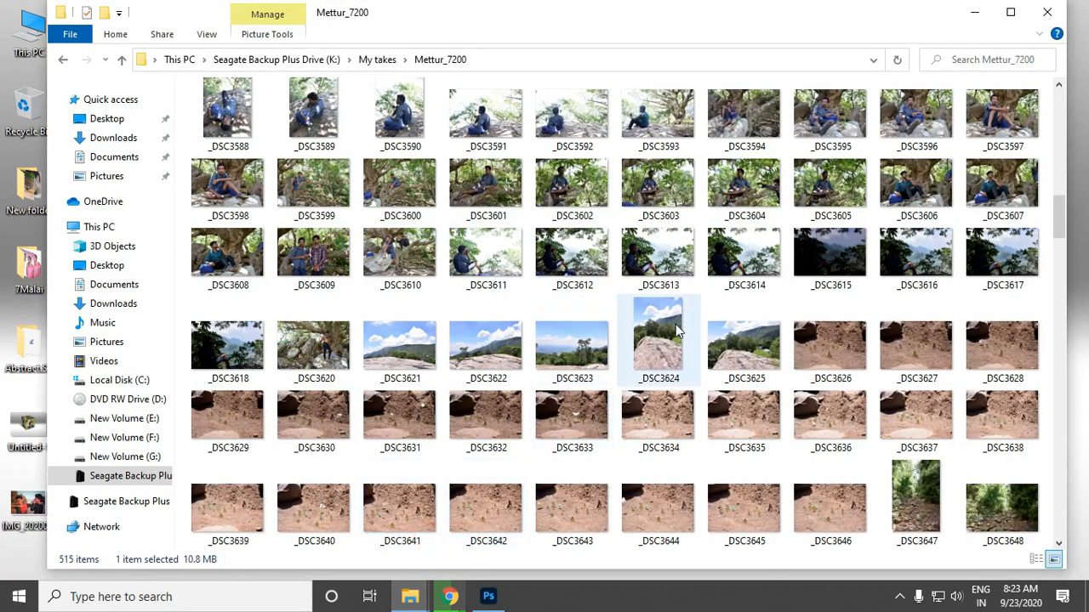
pyautogui.scroll(3, 648, 264)
pyautogui.moveTo(398, 297); pyautogui.dragTo(576, 65)
pyautogui.moveTo(585, 367); pyautogui.dragTo(596, 415)
pyautogui.hotkey('ctrl', '0')
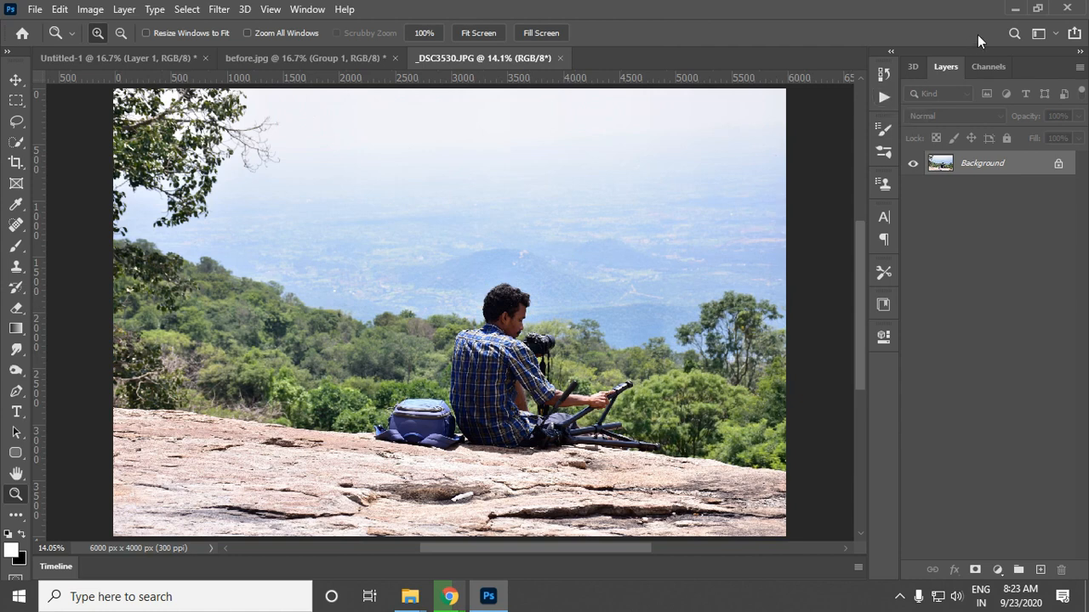
# Return to the Color.Gradient folder in File Explorer and view the Open with choices for the first Color Gradient - Styles ASL file
pyautogui.click(1015, 12)
pyautogui.click(972, 10)
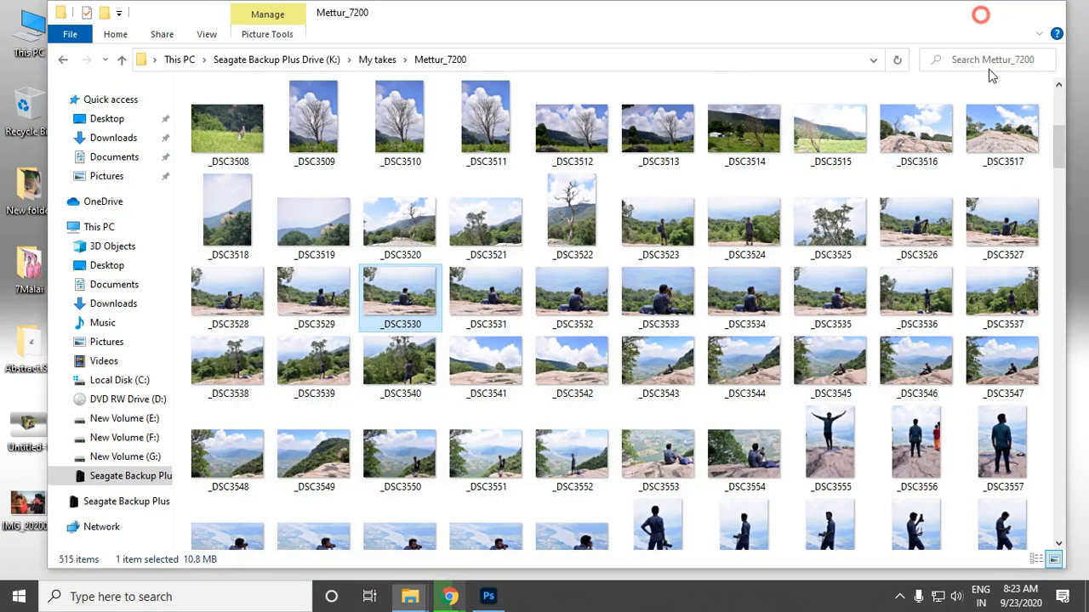
pyautogui.doubleClick(923, 108)
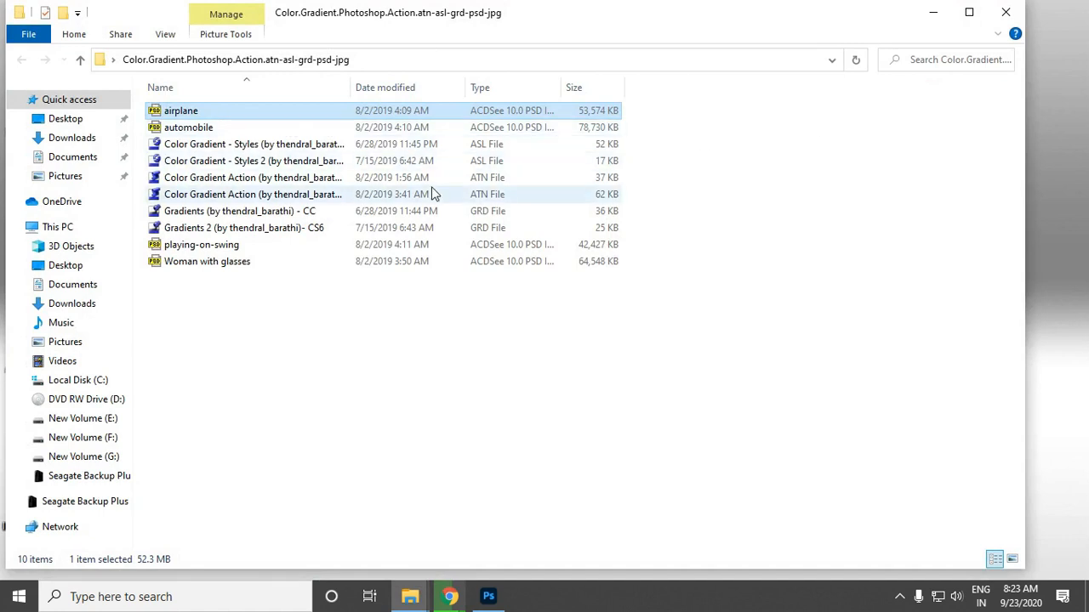
pyautogui.rightClick(200, 147)
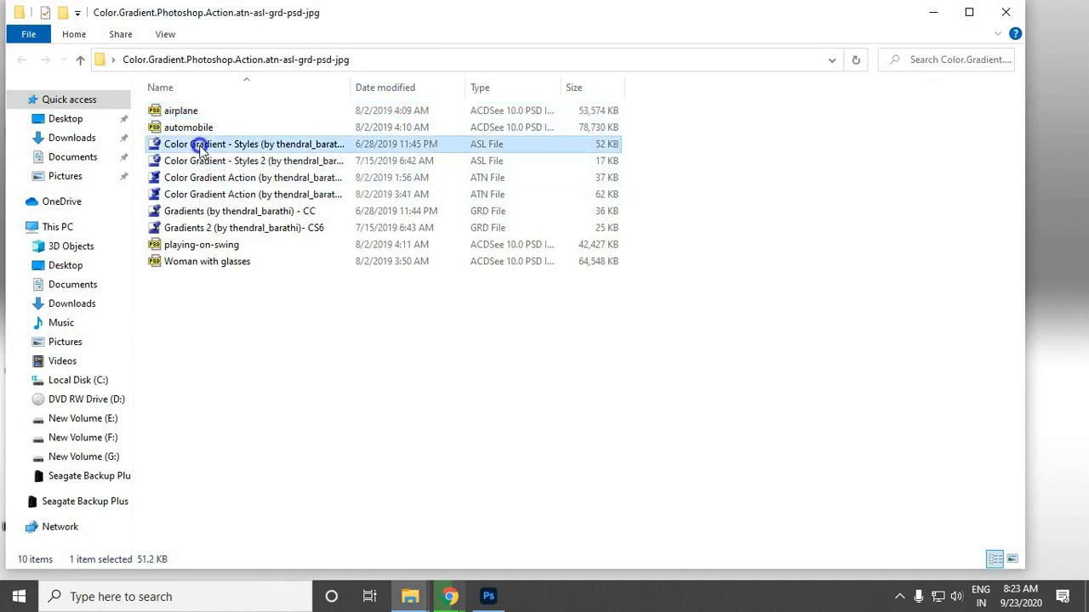
pyautogui.click(345, 208)
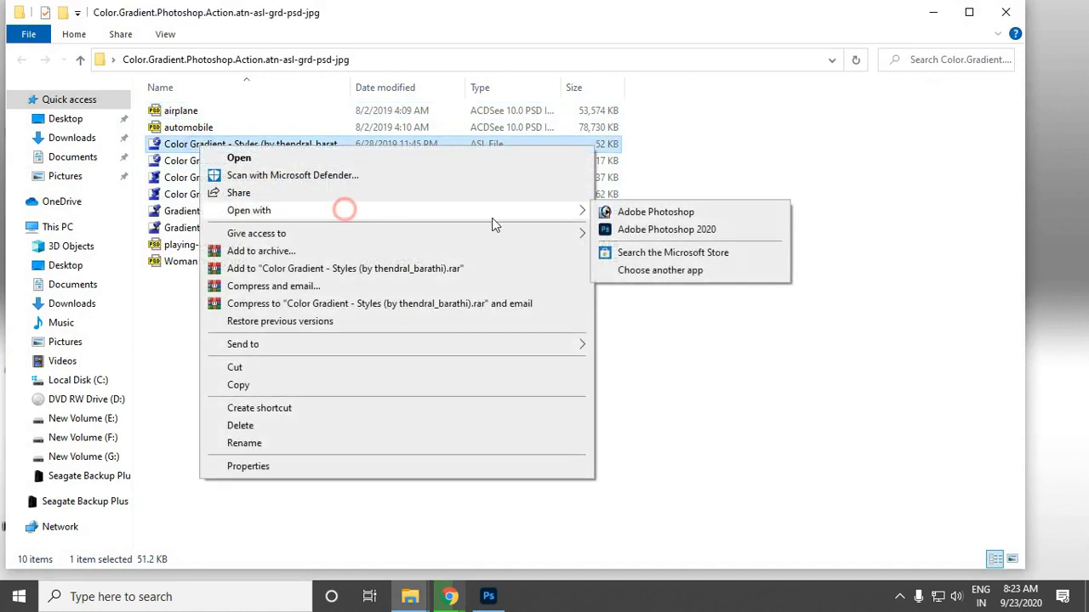
pyautogui.click(670, 231)
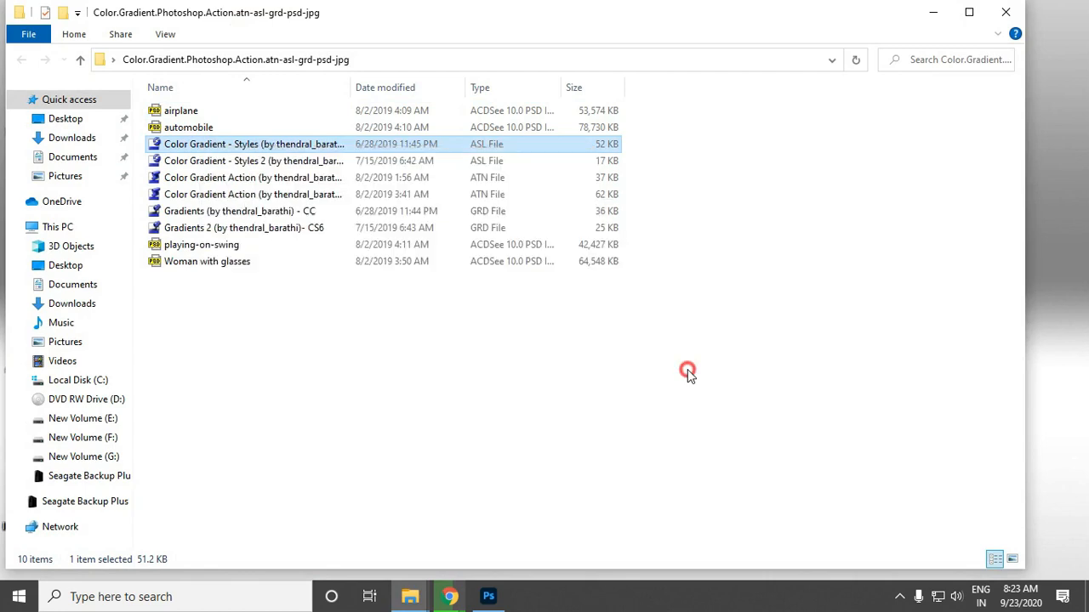
# View the Open with choices for the Color Gradient - Styles 2 ASL file and dismiss them
pyautogui.click(261, 161)
pyautogui.rightClick(261, 162)
pyautogui.click(467, 223)
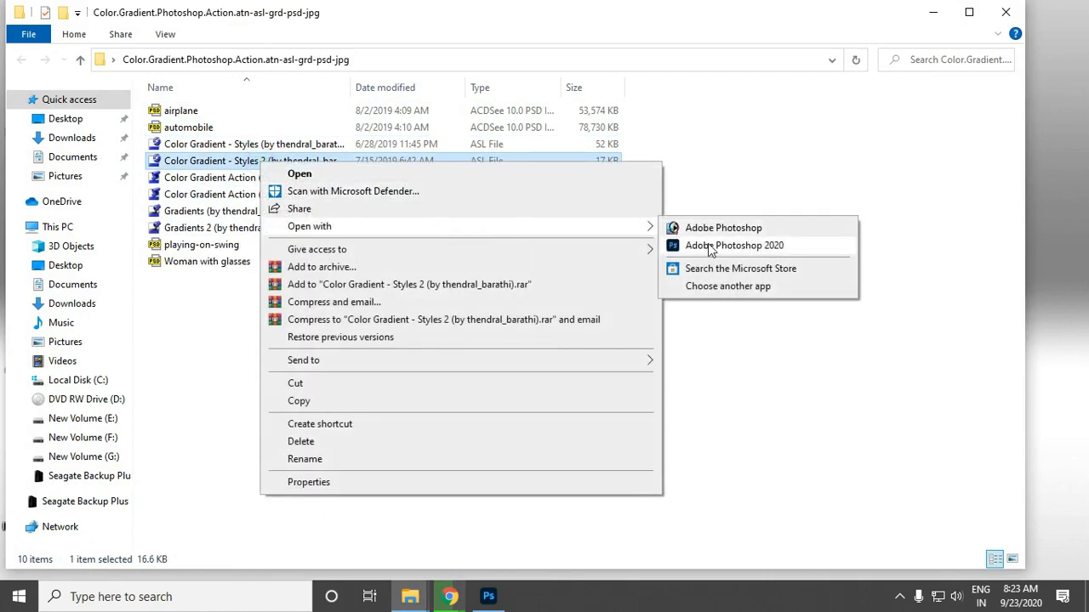
pyautogui.click(734, 373)
# View the available file options for the Gradients - CC GRD file and dismiss them
pyautogui.click(219, 211)
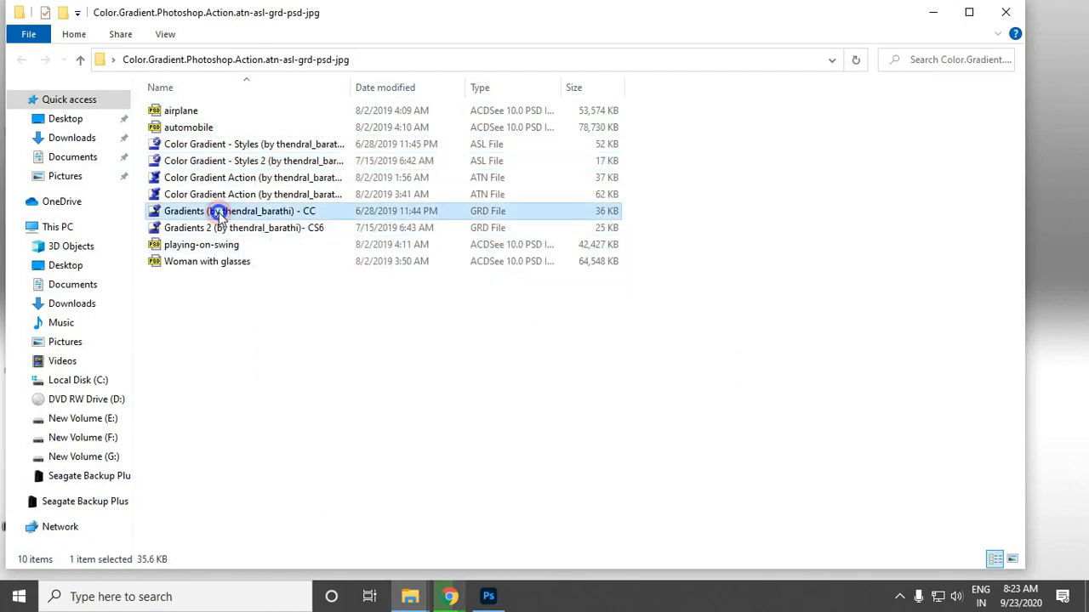
pyautogui.rightClick(219, 211)
pyautogui.click(649, 411)
pyautogui.click(649, 411)
pyautogui.click(296, 228)
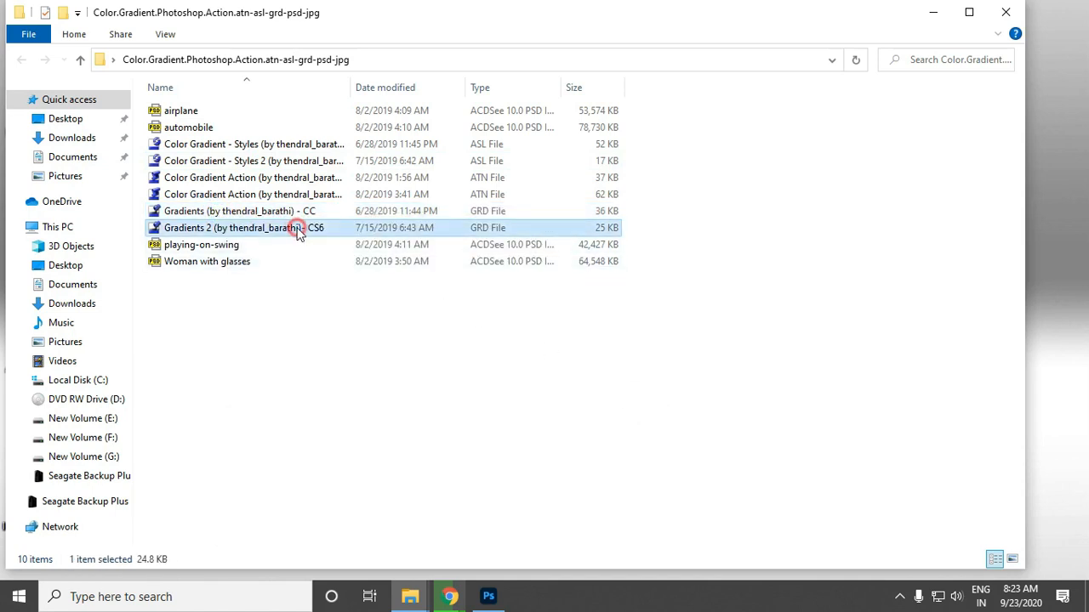
pyautogui.click(267, 213)
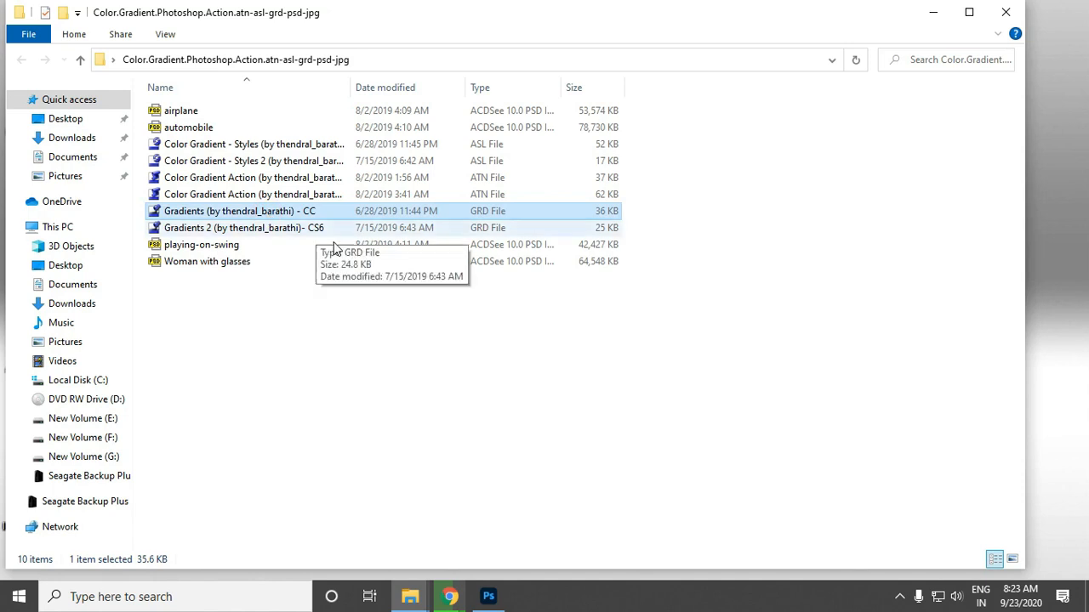
pyautogui.click(468, 378)
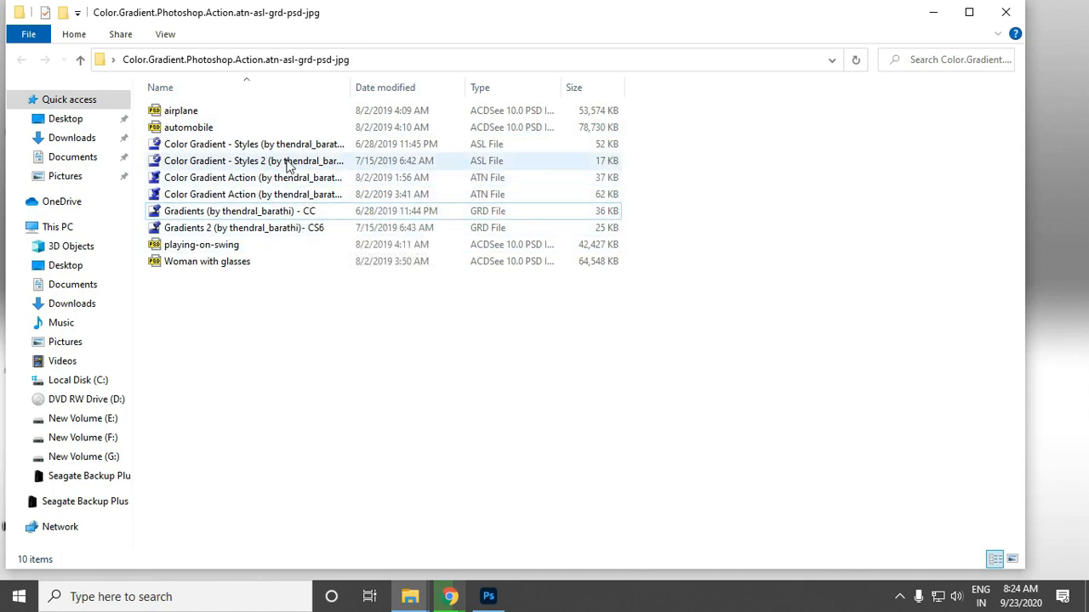
pyautogui.click(543, 216)
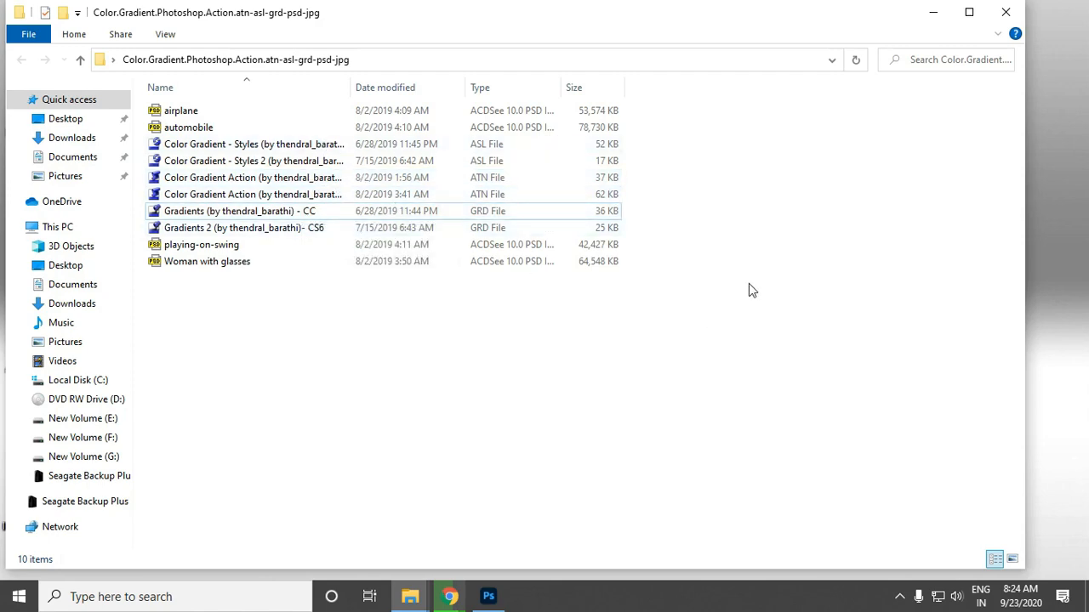
# Switch to Photoshop, fit the _DSC3530 photo to the screen, and expand the Color Gradient Action - CC set
pyautogui.click(489, 596)
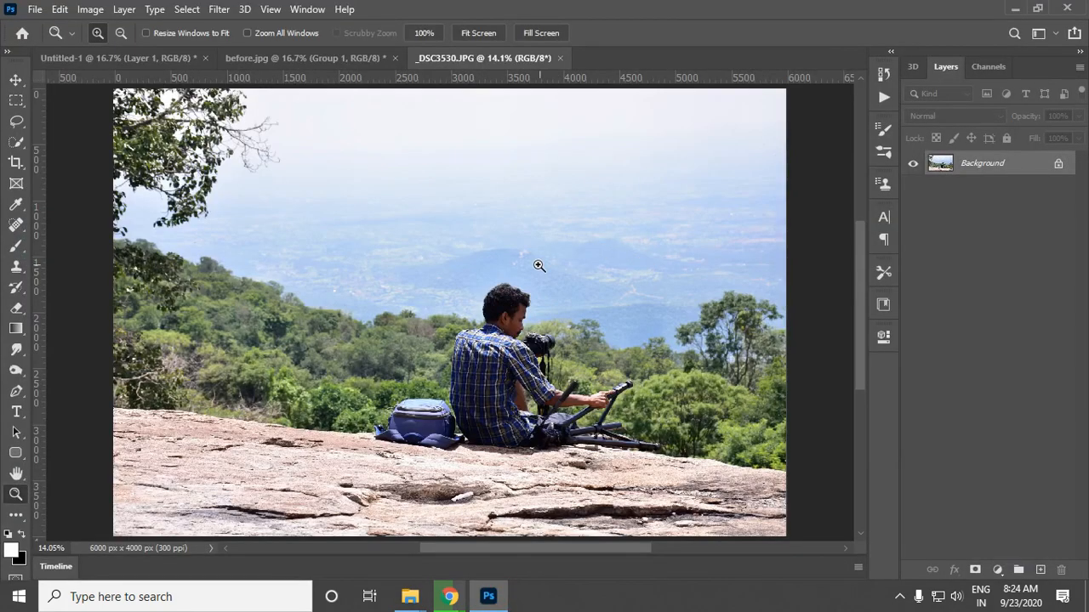
pyautogui.moveTo(560, 336); pyautogui.dragTo(572, 347)
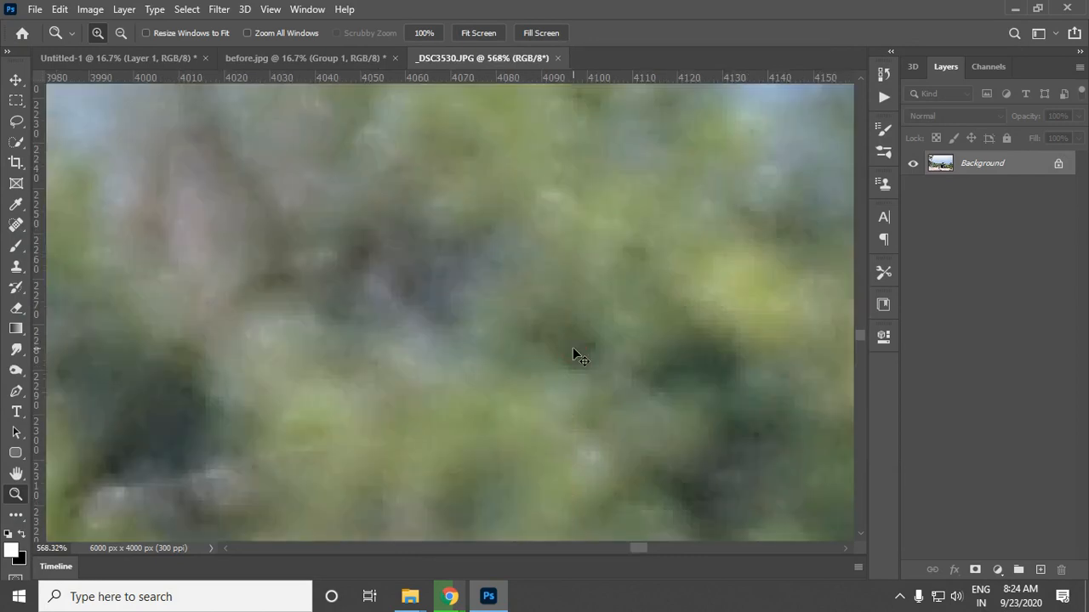
pyautogui.hotkey('ctrl', '0')
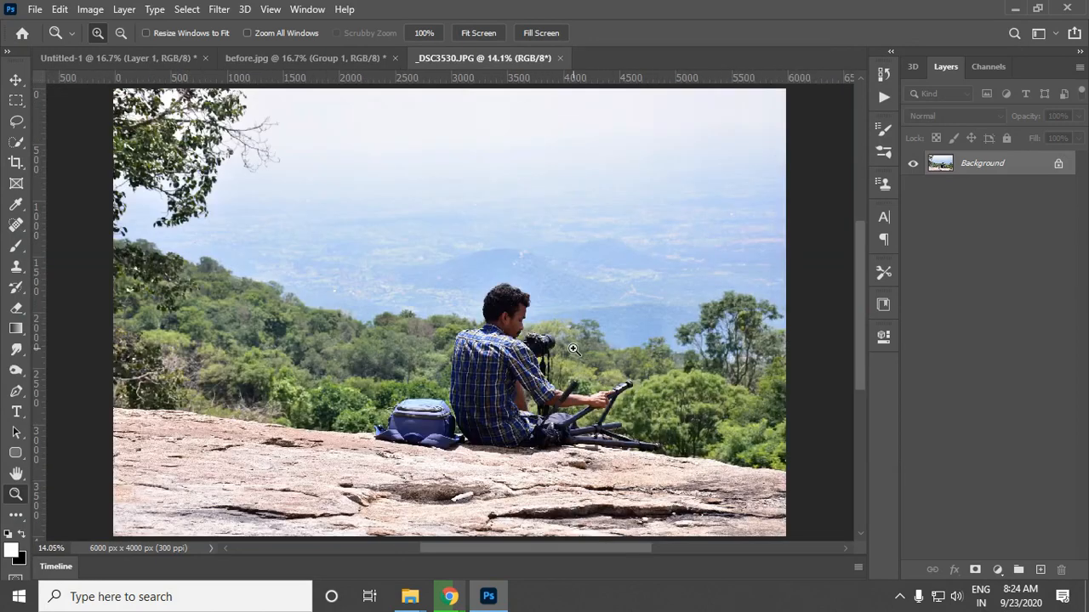
pyautogui.click(883, 97)
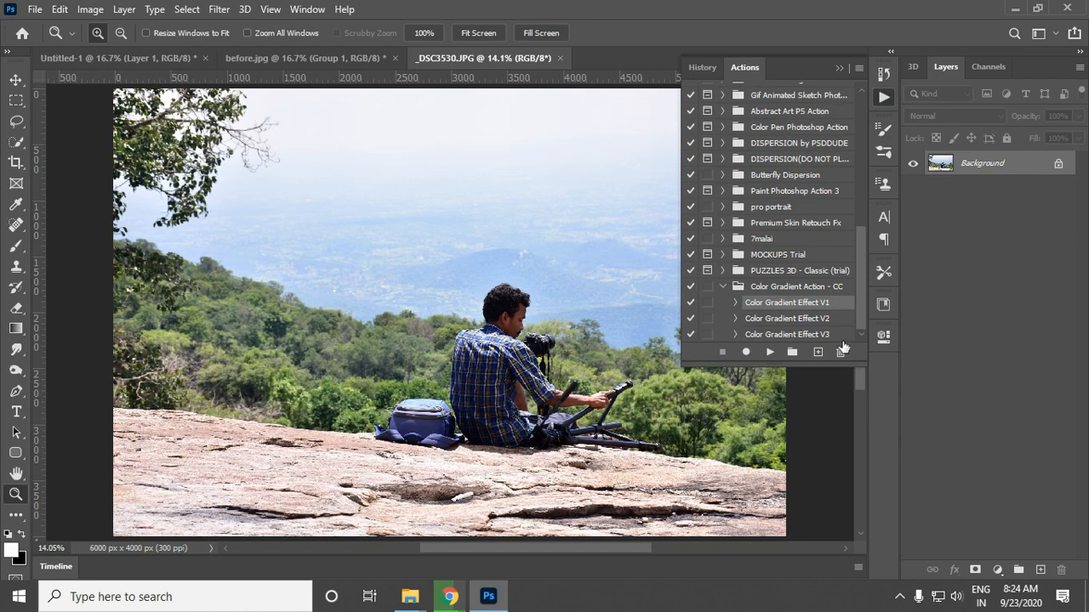
pyautogui.click(721, 287)
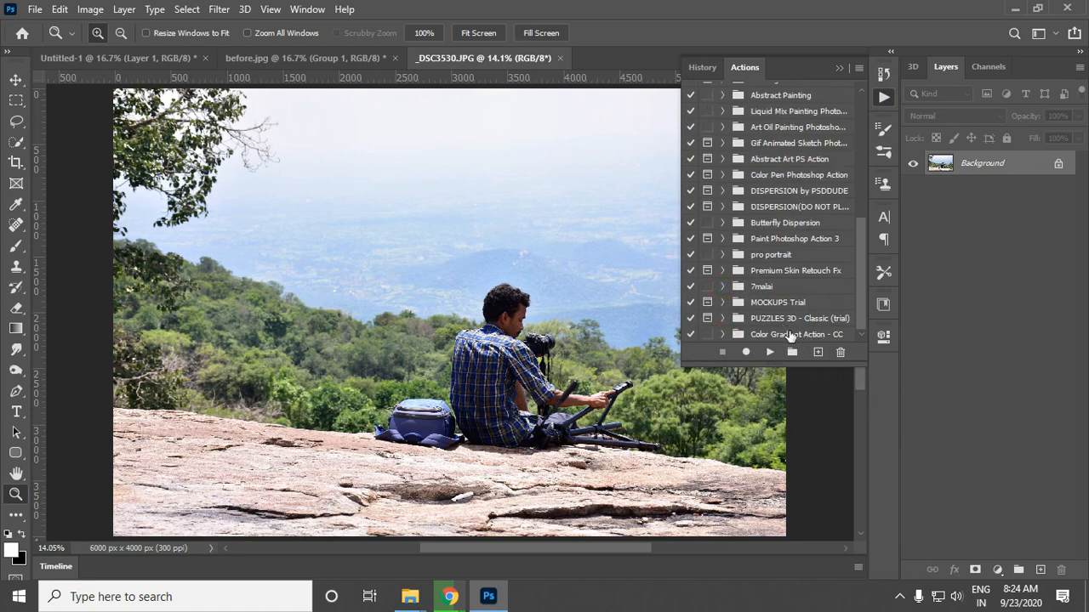
pyautogui.click(789, 336)
pyautogui.click(722, 336)
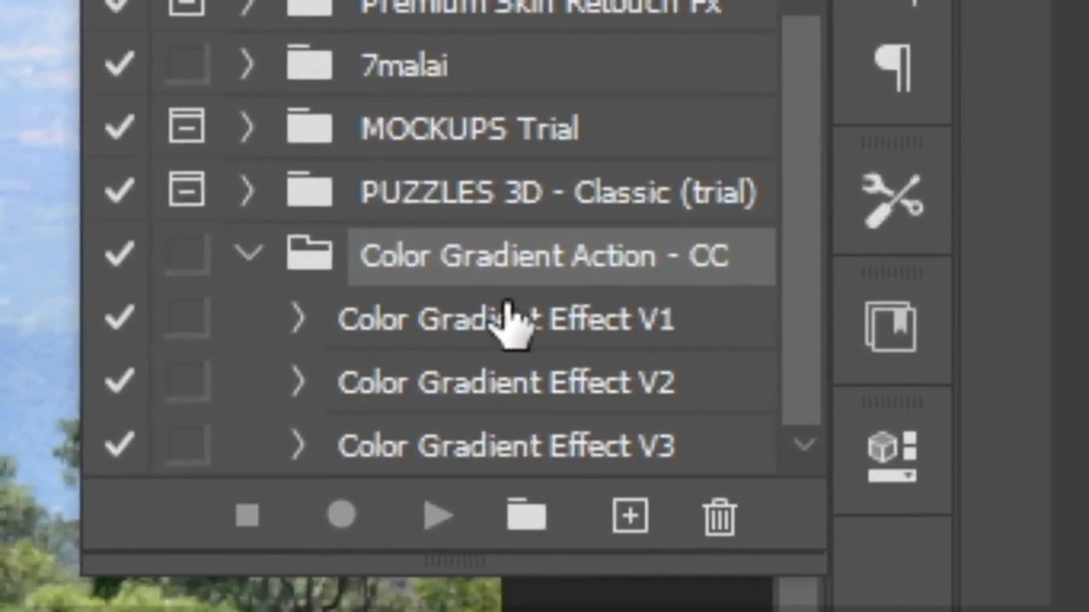
# Run the Color Gradient Effect V1 action on the _DSC3530 photo
pyautogui.click(616, 328)
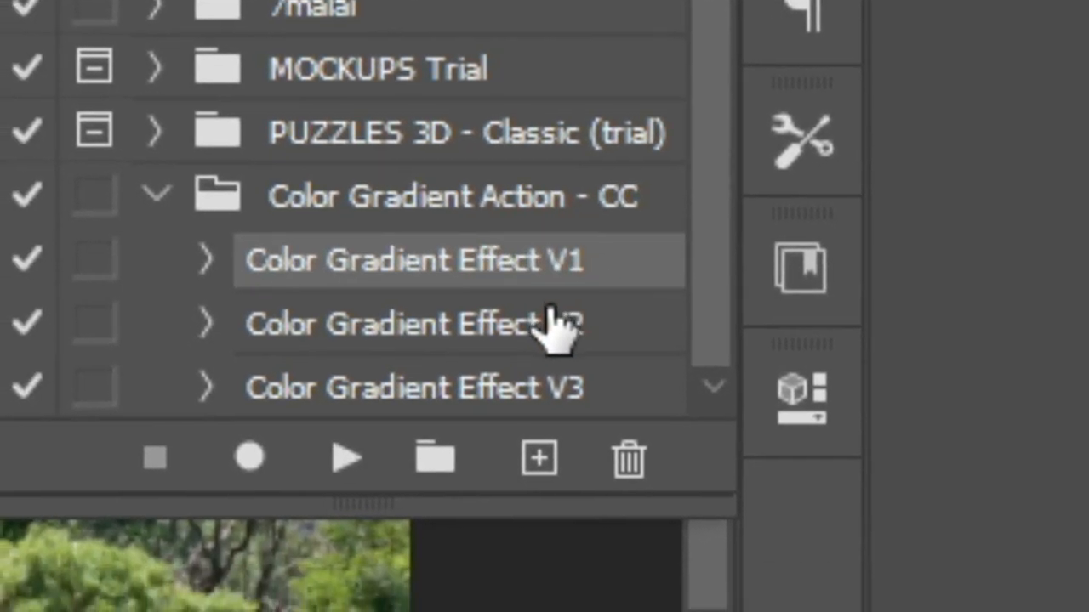
pyautogui.click(553, 324)
pyautogui.click(509, 388)
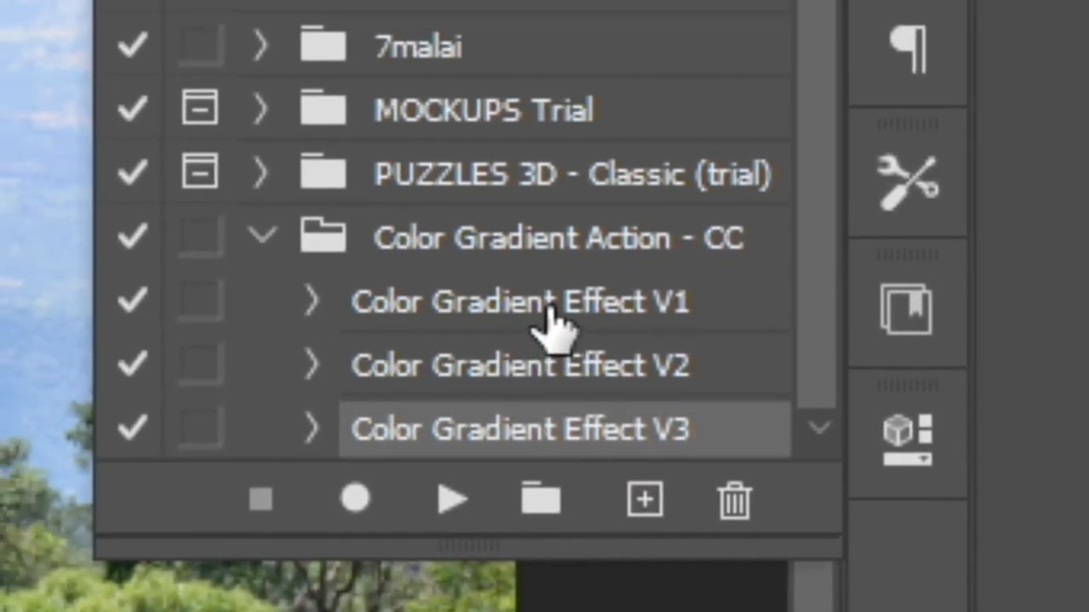
pyautogui.click(472, 196)
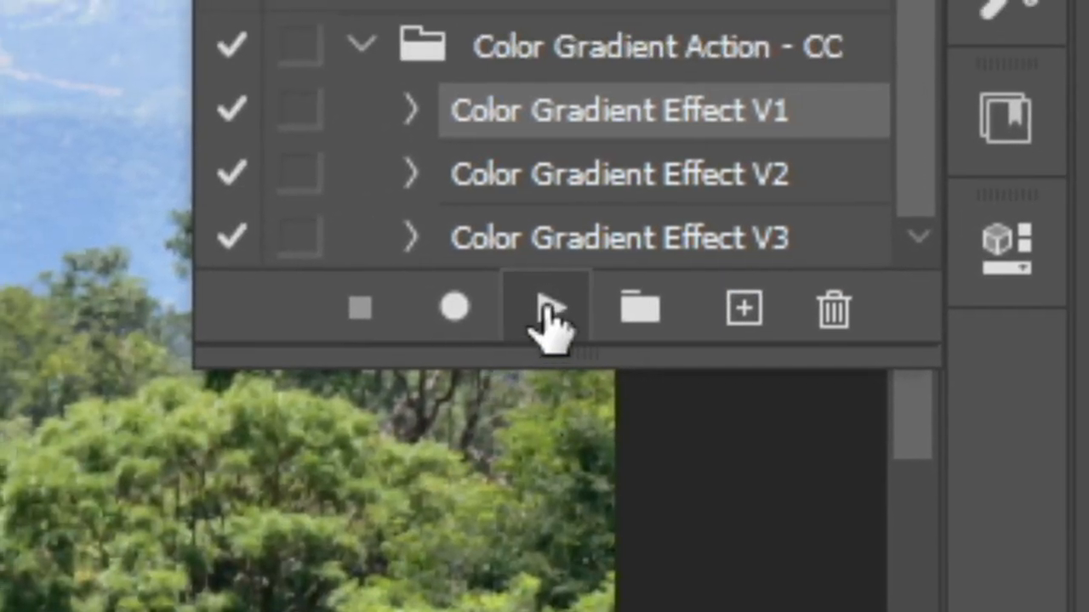
pyautogui.click(462, 315)
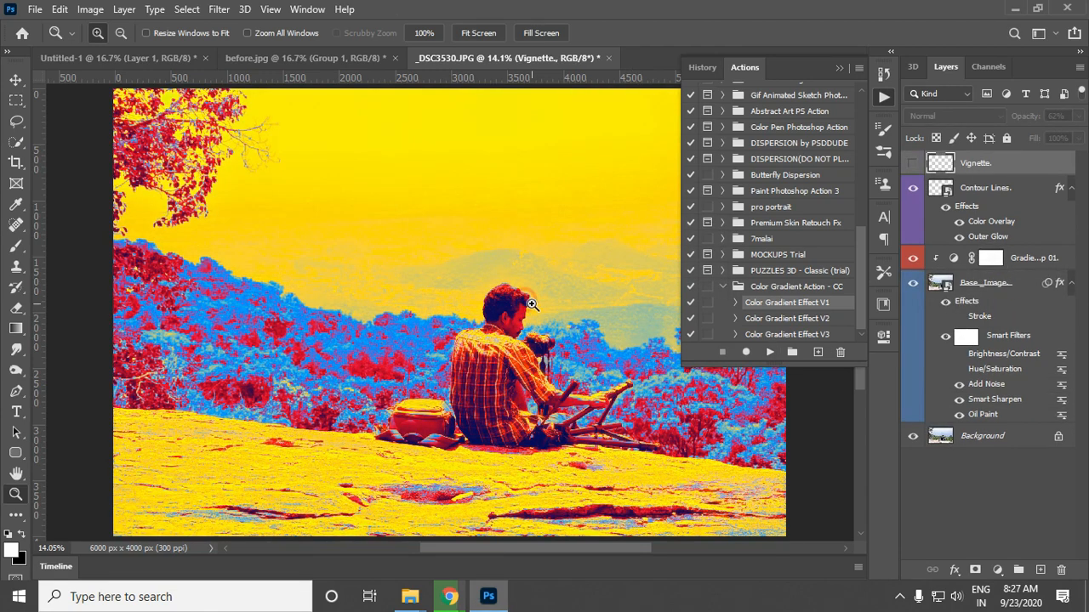
# Examine the applied gradient effect up close on the seated man, his shirt and camera
pyautogui.moveTo(509, 306); pyautogui.dragTo(620, 369)
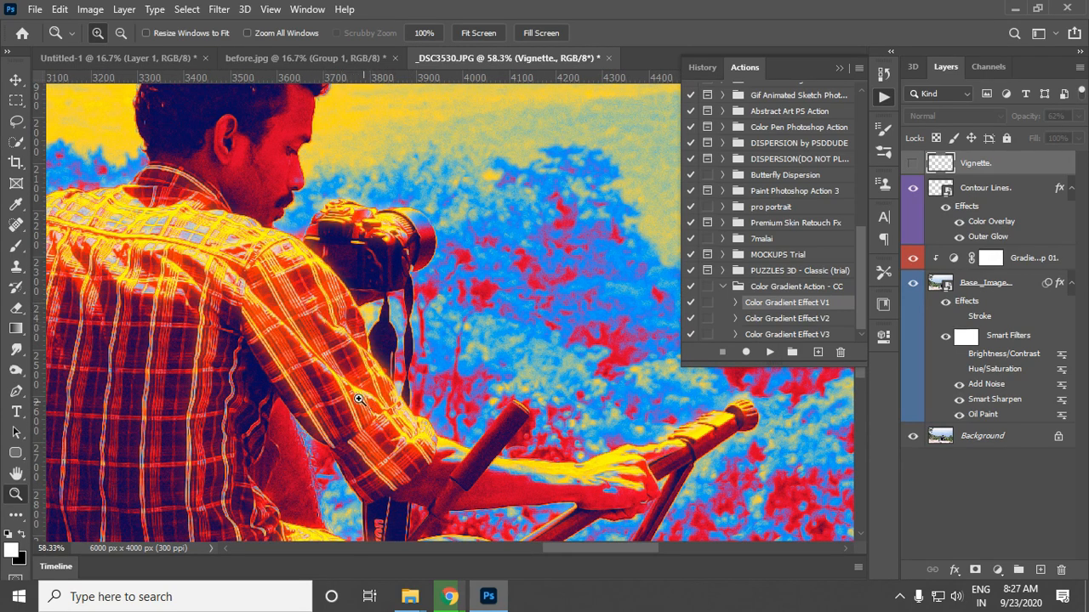
pyautogui.moveTo(204, 271); pyautogui.dragTo(336, 246)
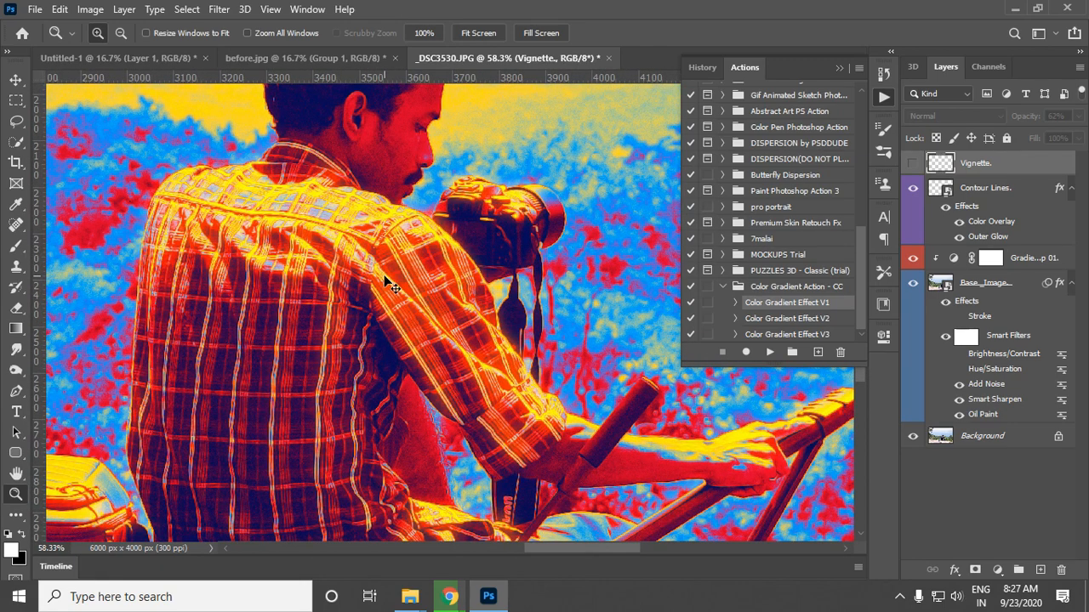
pyautogui.hotkey('ctrl', '-')
pyautogui.hotkey('ctrl', '-')
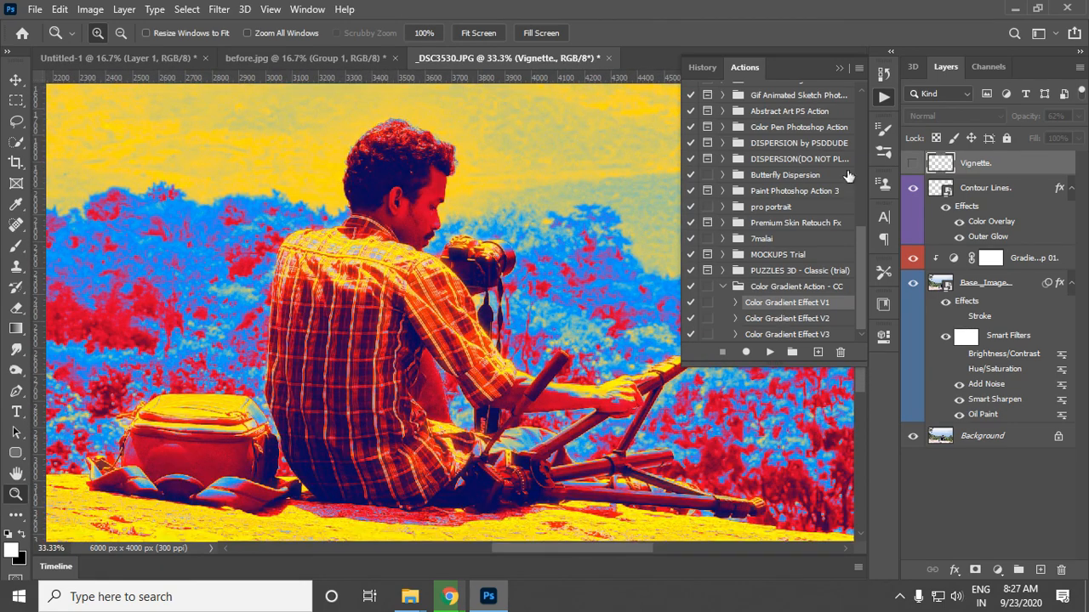
# Compare the whole photo with the Vignette layer shown and hidden, leaving the layer hidden
pyautogui.click(840, 70)
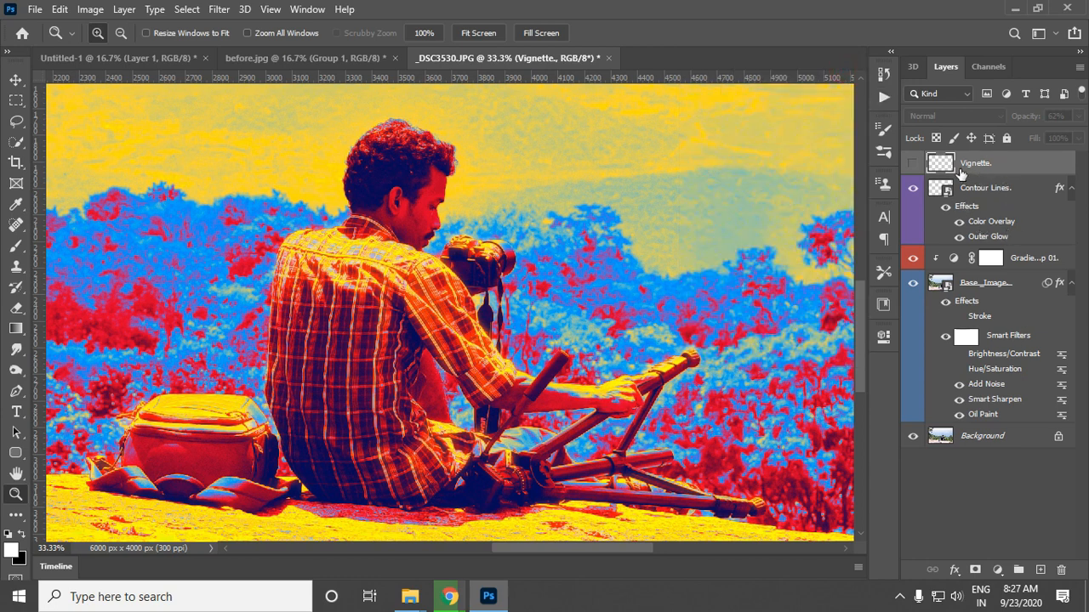
pyautogui.hotkey('ctrl', '0')
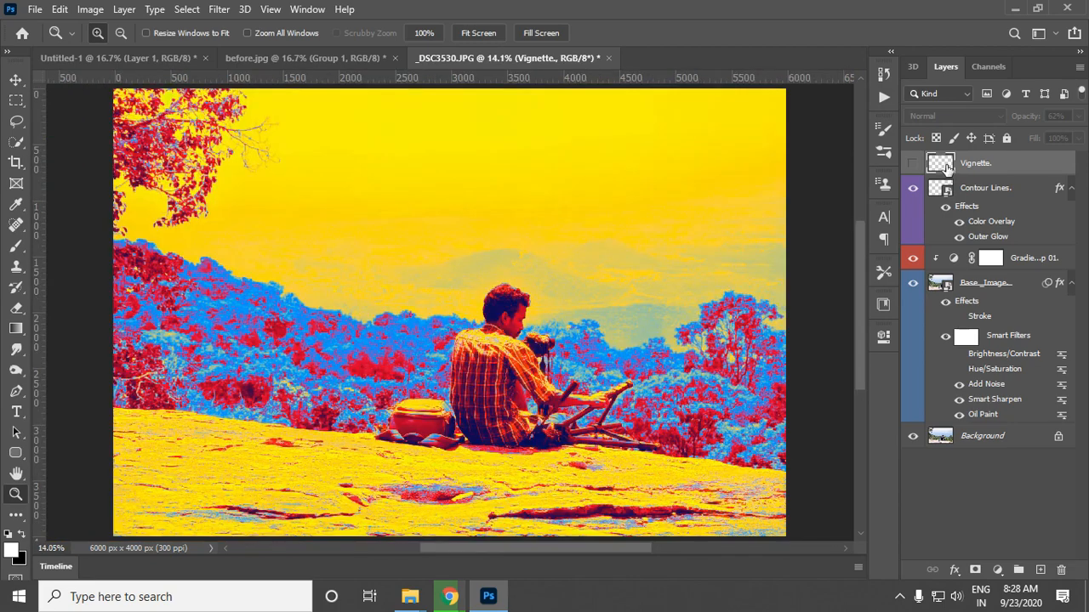
pyautogui.click(913, 164)
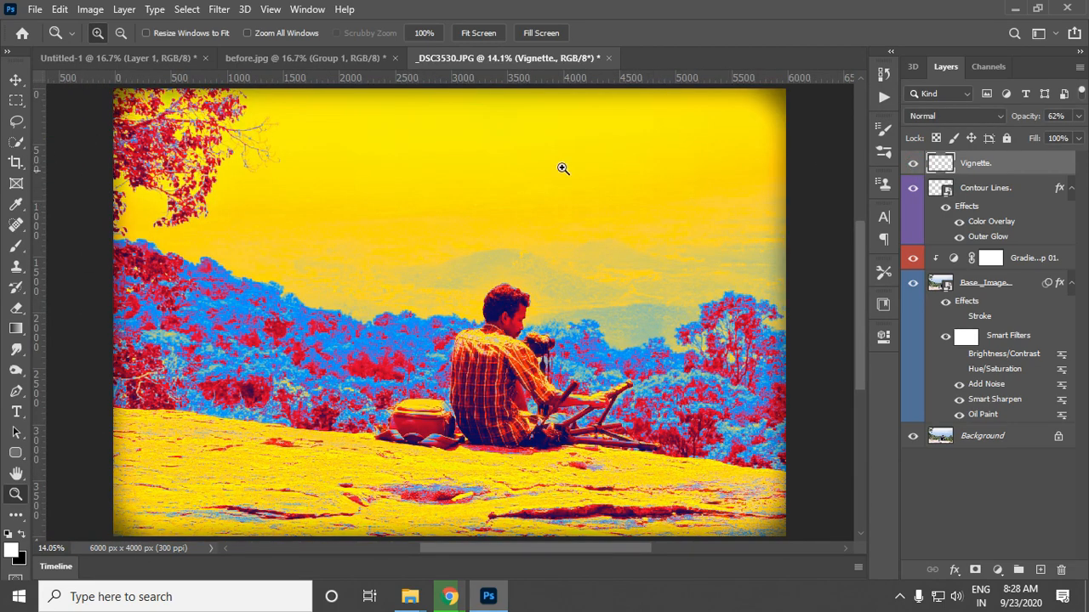
pyautogui.click(914, 164)
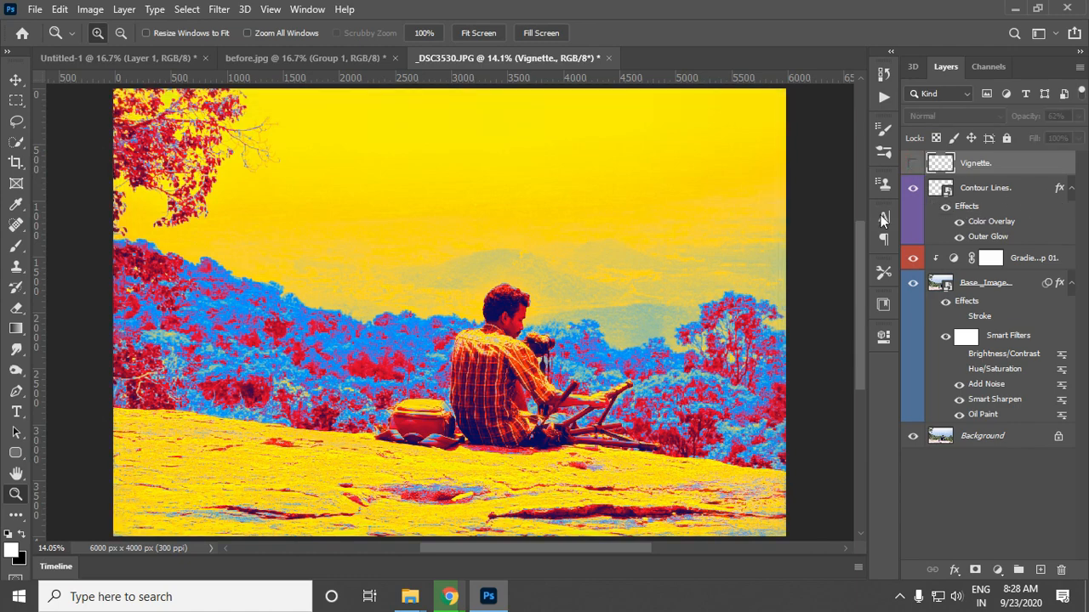
# Examine the shirt, bag and tripod details up close, comparing them with the Contour Lines layer hidden and shown
pyautogui.moveTo(484, 346); pyautogui.dragTo(676, 438)
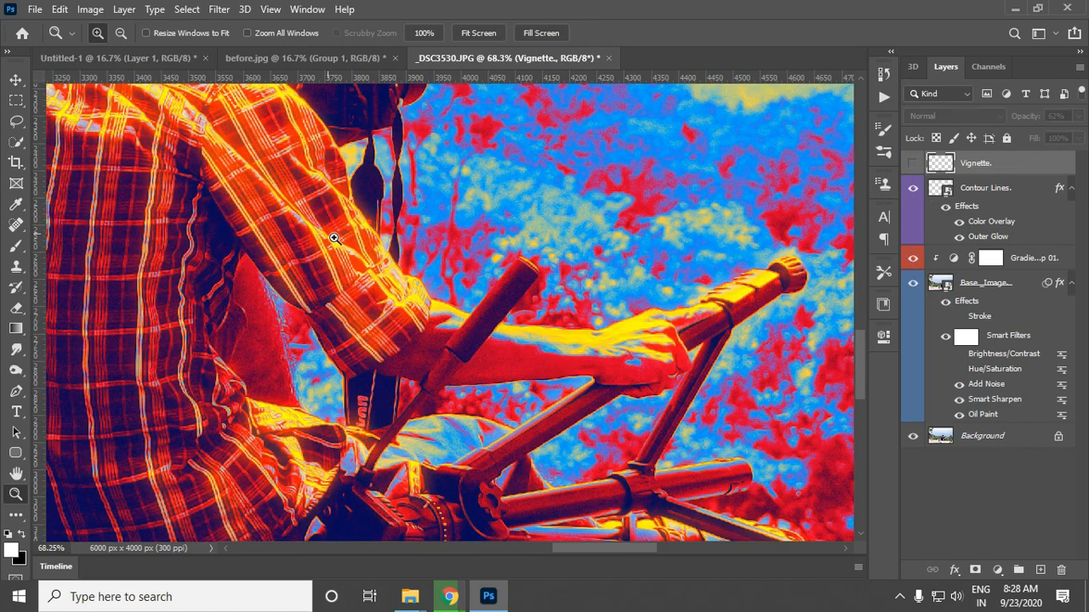
pyautogui.moveTo(414, 261); pyautogui.dragTo(795, 428)
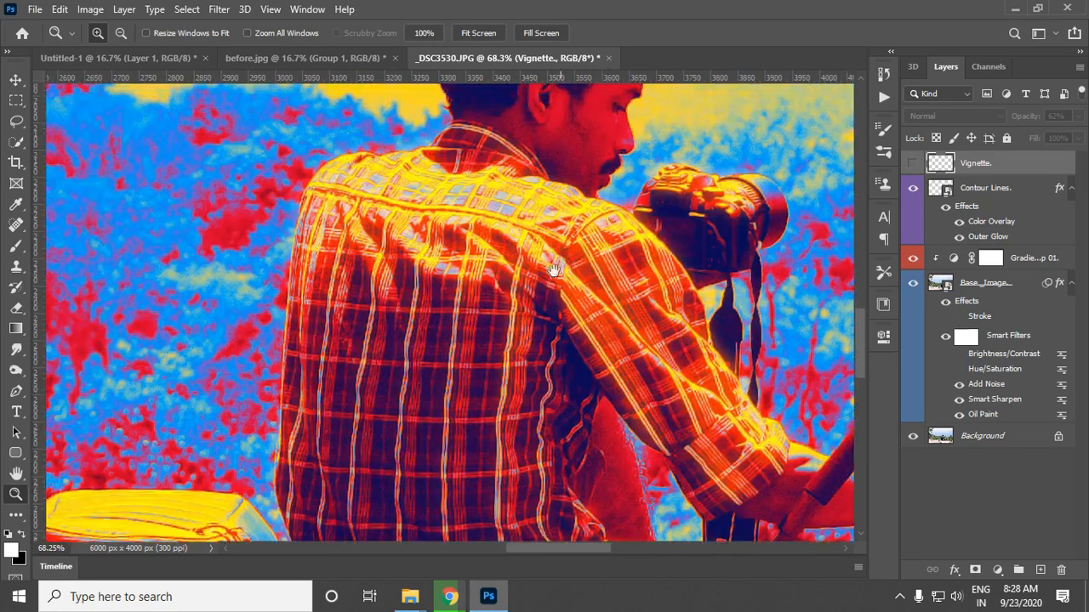
pyautogui.moveTo(518, 436); pyautogui.dragTo(514, 224)
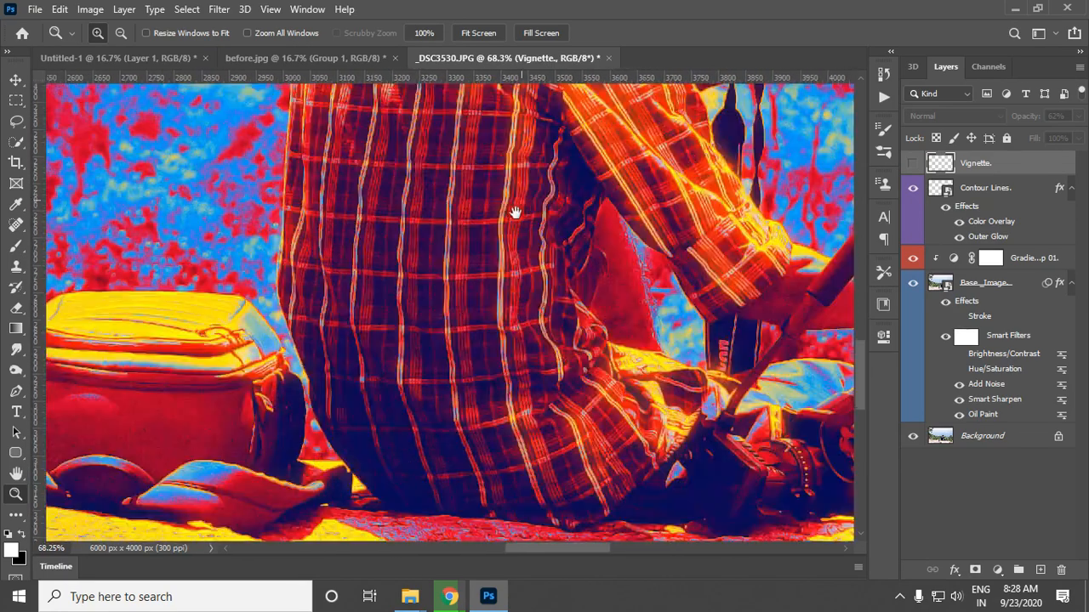
pyautogui.moveTo(581, 411); pyautogui.dragTo(359, 269)
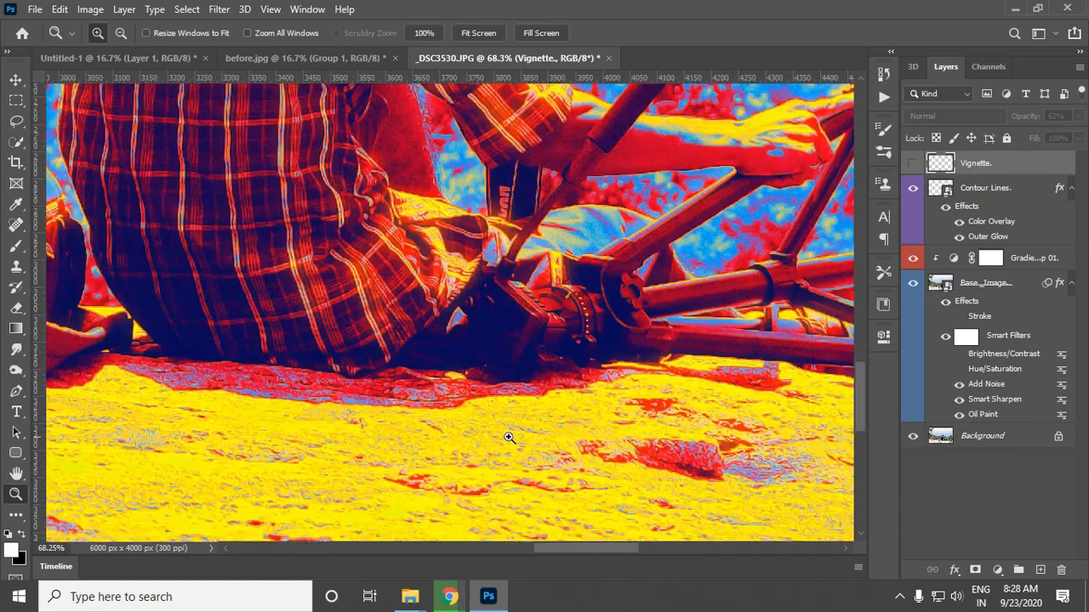
pyautogui.moveTo(509, 332); pyautogui.dragTo(552, 443)
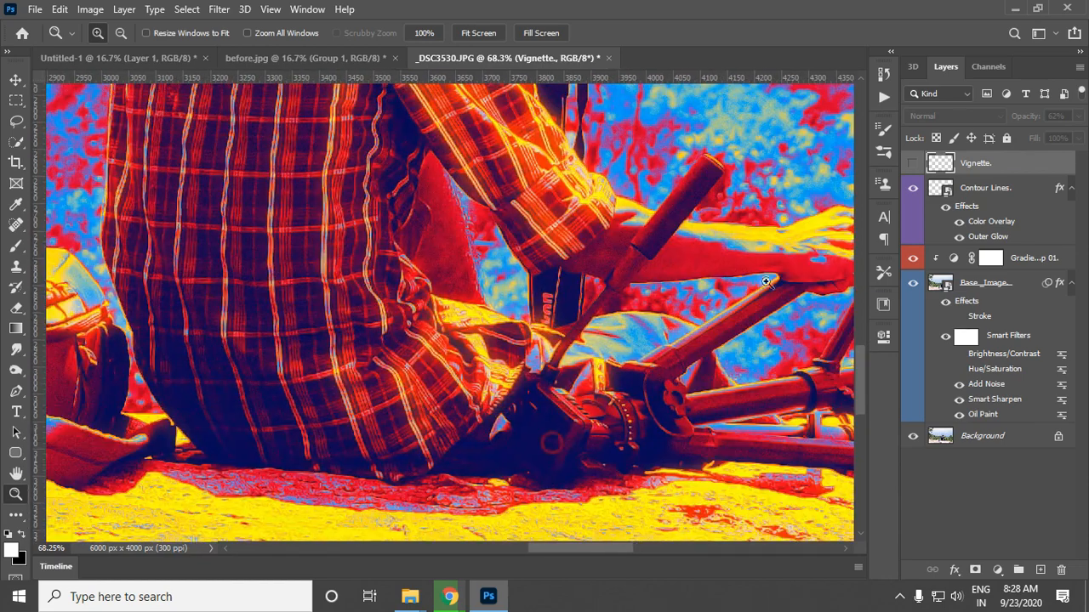
pyautogui.click(913, 189)
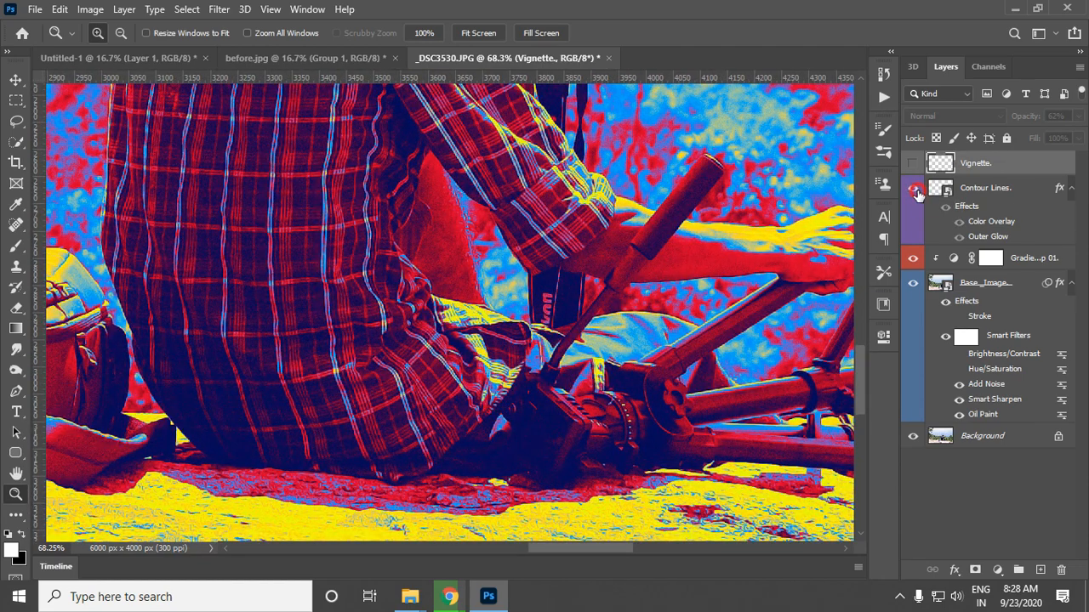
pyautogui.click(915, 190)
pyautogui.click(915, 190)
pyautogui.click(916, 190)
pyautogui.scroll(3, 766, 349)
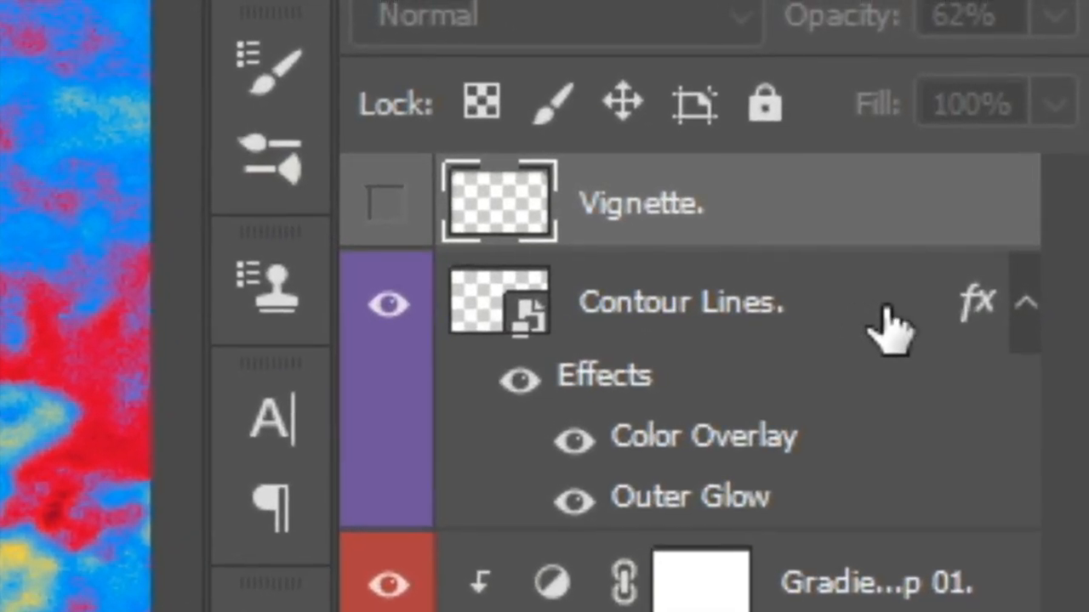
# Try the orange style with a yellow edge and two hollow cyan-glow styles from Color Gradient - Styles on the Contour Lines layer
pyautogui.click(1034, 187)
pyautogui.doubleClick(876, 316)
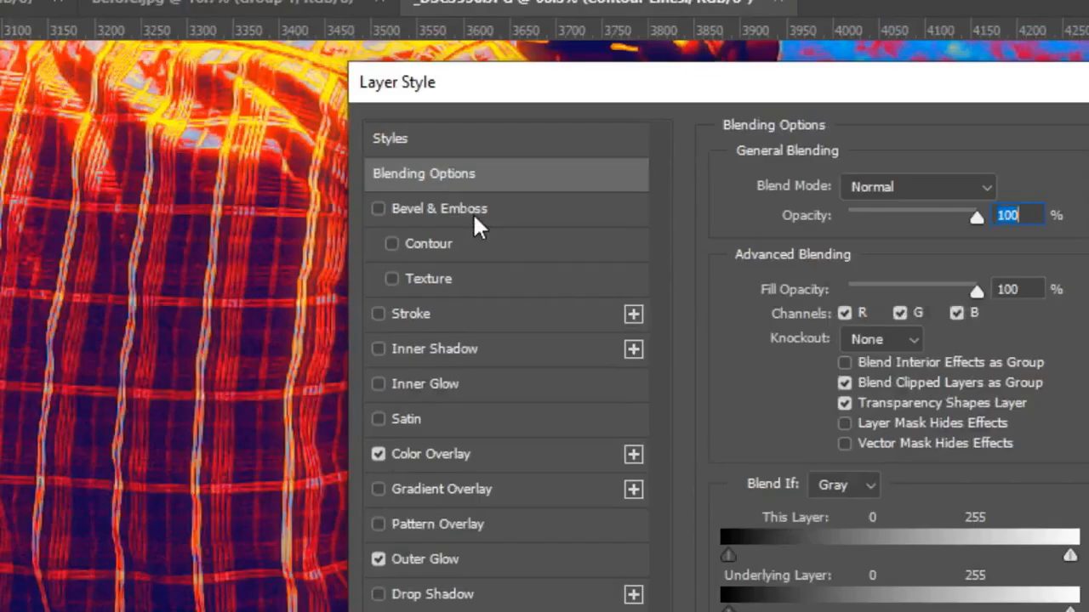
pyautogui.click(563, 541)
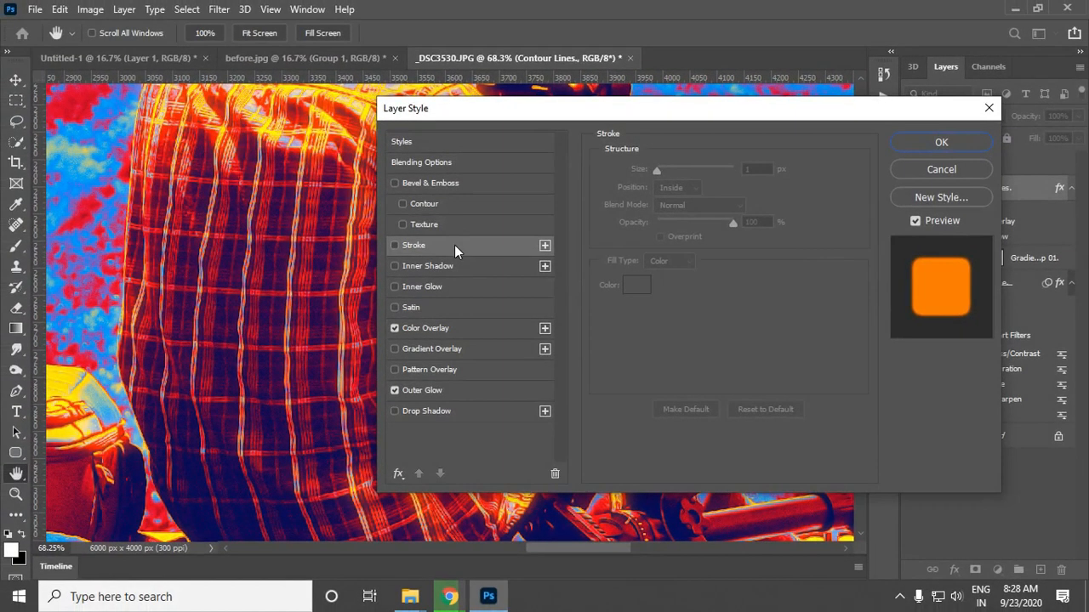
pyautogui.click(428, 144)
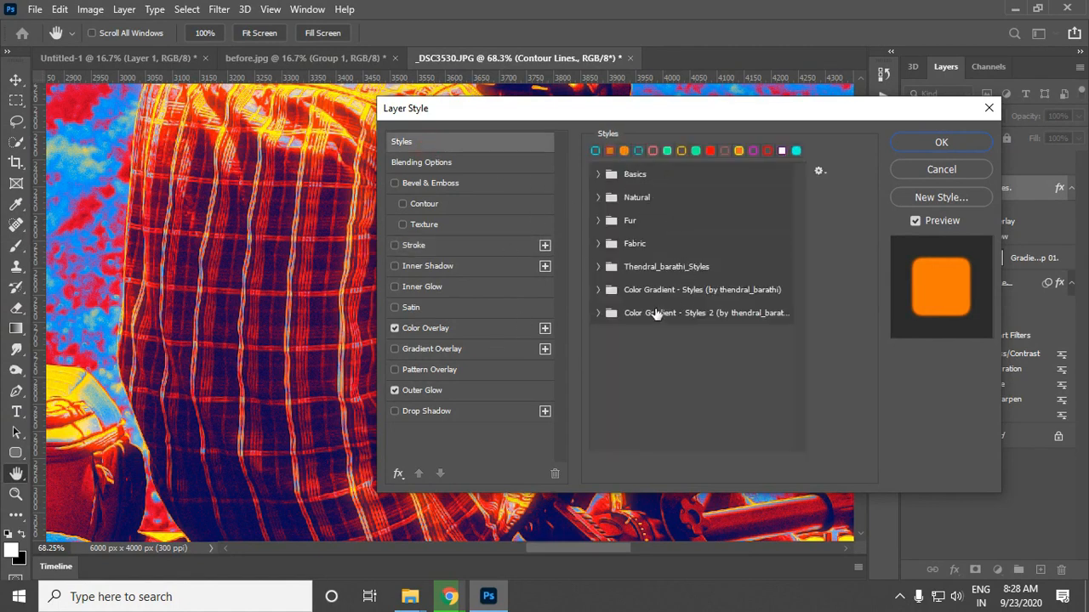
pyautogui.click(598, 291)
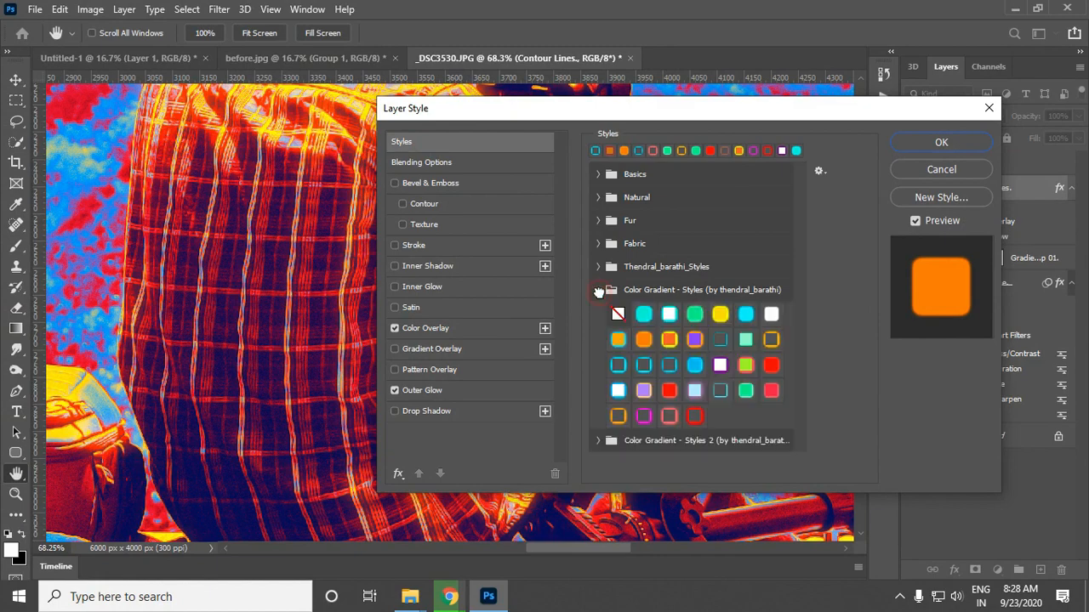
pyautogui.click(668, 340)
pyautogui.moveTo(672, 111); pyautogui.dragTo(861, 71)
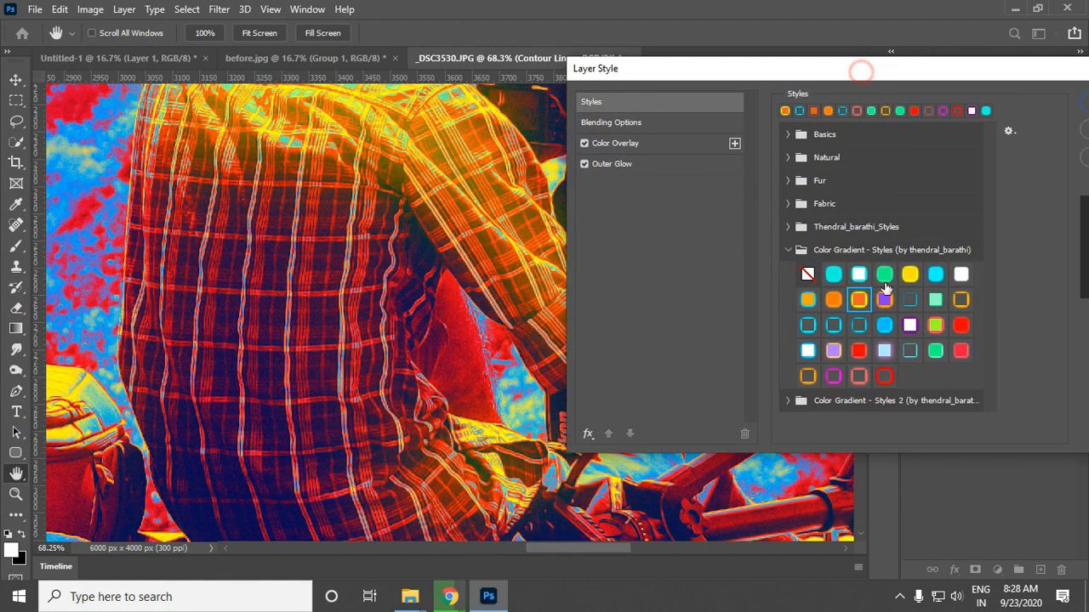
pyautogui.click(861, 331)
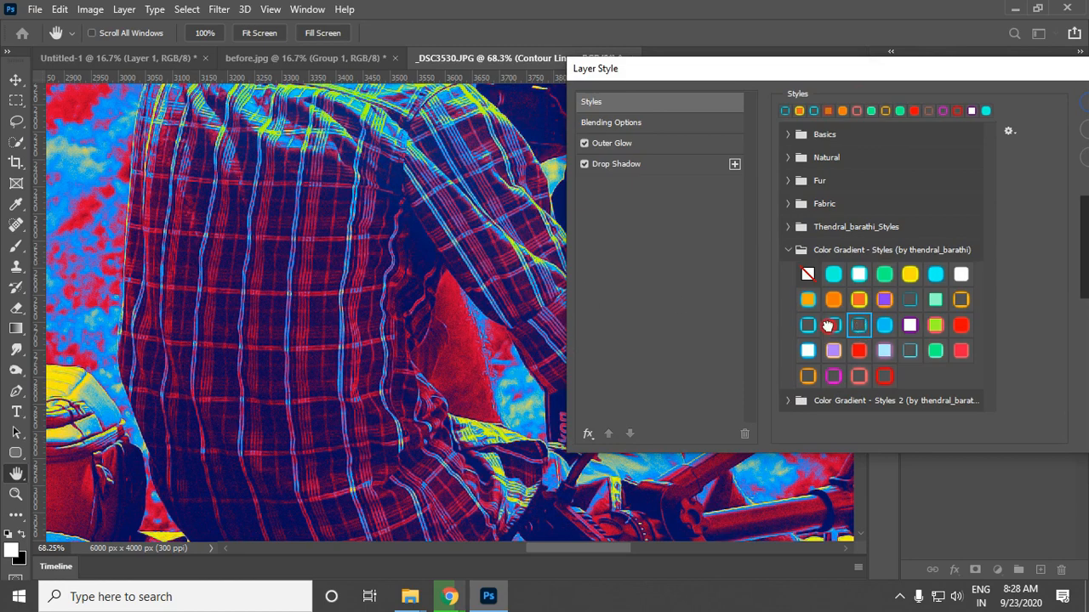
pyautogui.click(831, 326)
pyautogui.moveTo(923, 70); pyautogui.dragTo(778, 100)
pyautogui.scroll(-1, 698, 282)
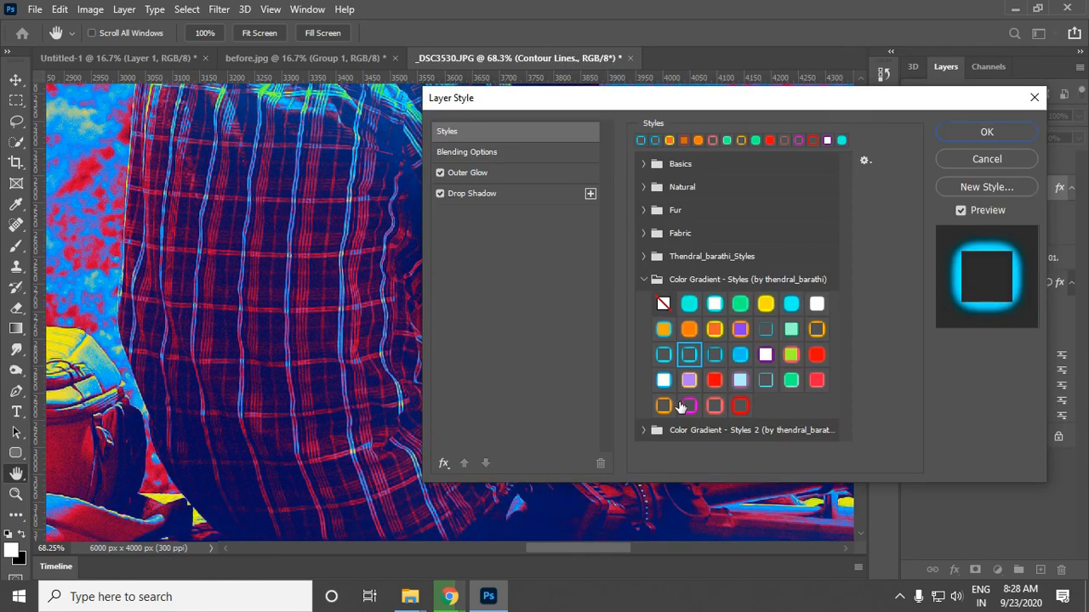
# Preview the yellow style from Color Gradient - Styles 2, then apply the hollow reddish outline style beside it to the Contour Lines layer
pyautogui.click(643, 429)
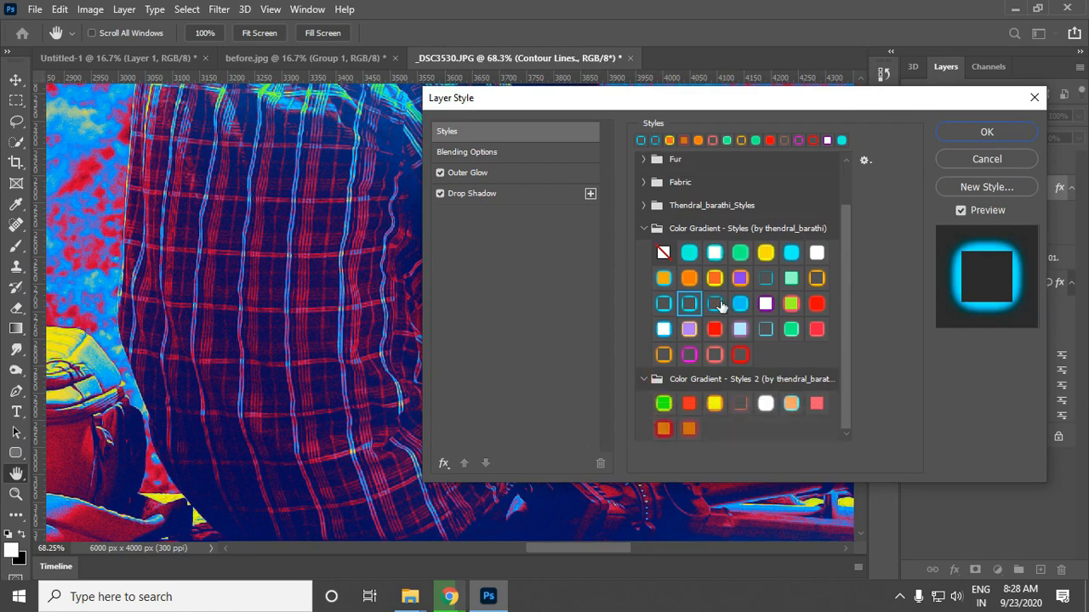
pyautogui.click(715, 403)
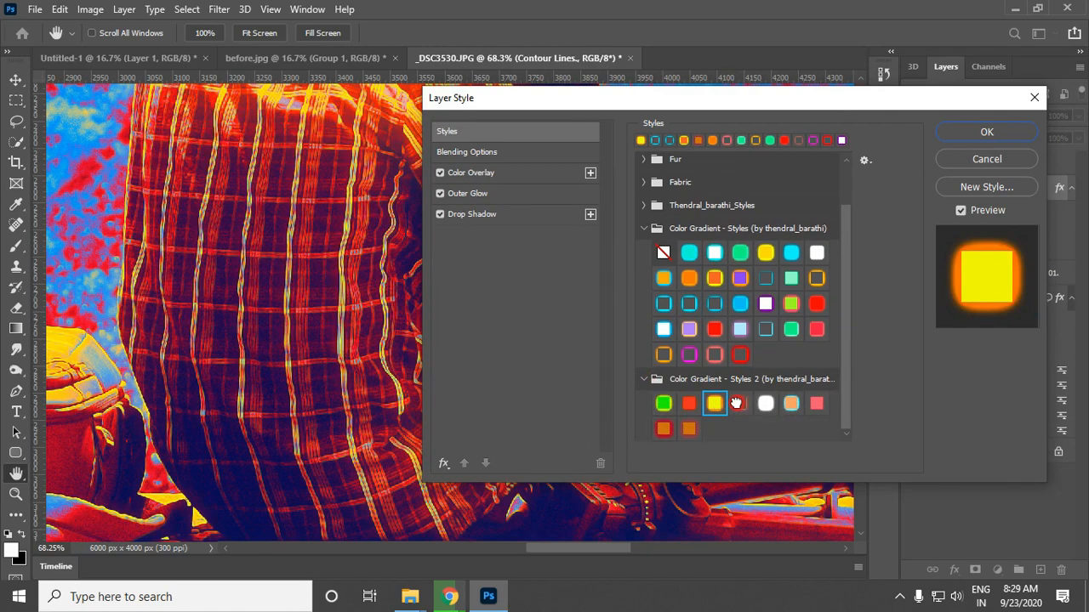
pyautogui.click(739, 405)
pyautogui.click(987, 133)
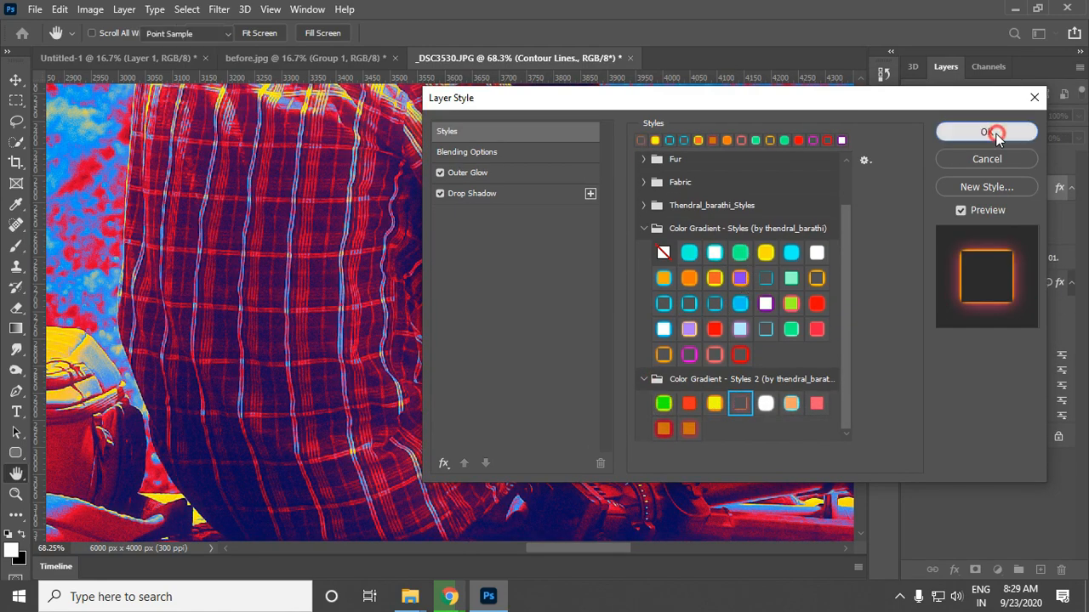
pyautogui.press('z')
pyautogui.hotkey('ctrl', '0')
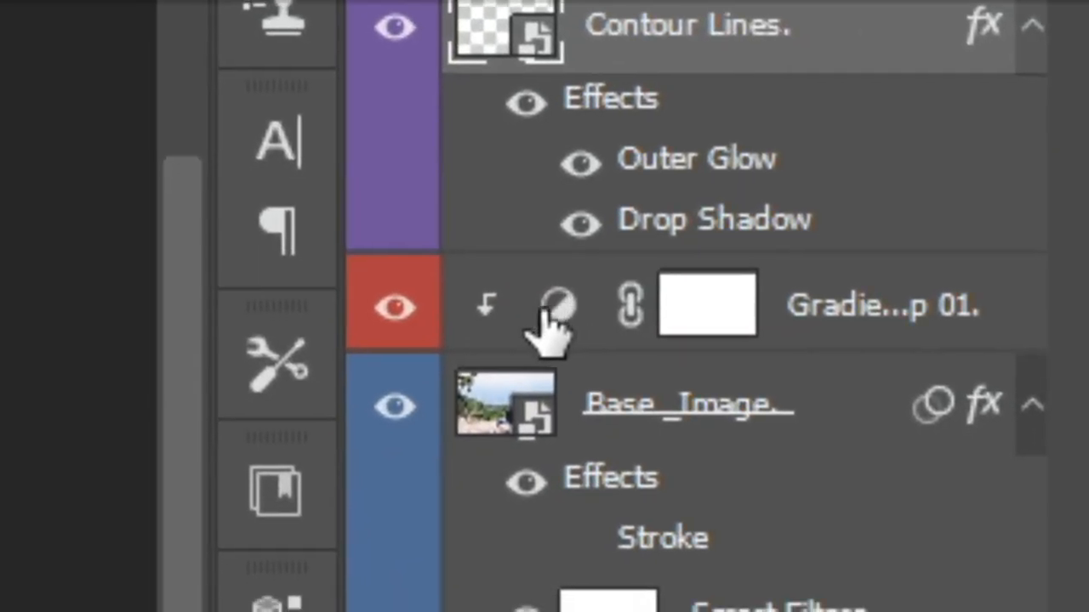
# Try several presets from the imported Gradients folder on the Gradient Map 01 layer and apply the dark purple-to-cyan gradient
pyautogui.click(554, 321)
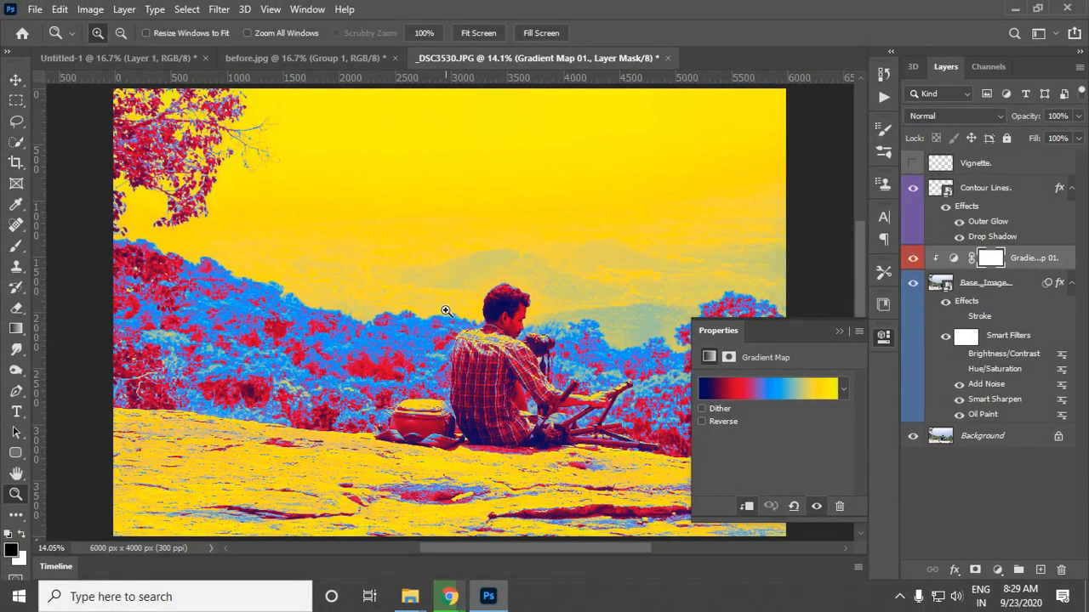
pyautogui.click(844, 388)
pyautogui.scroll(-5, 847, 395)
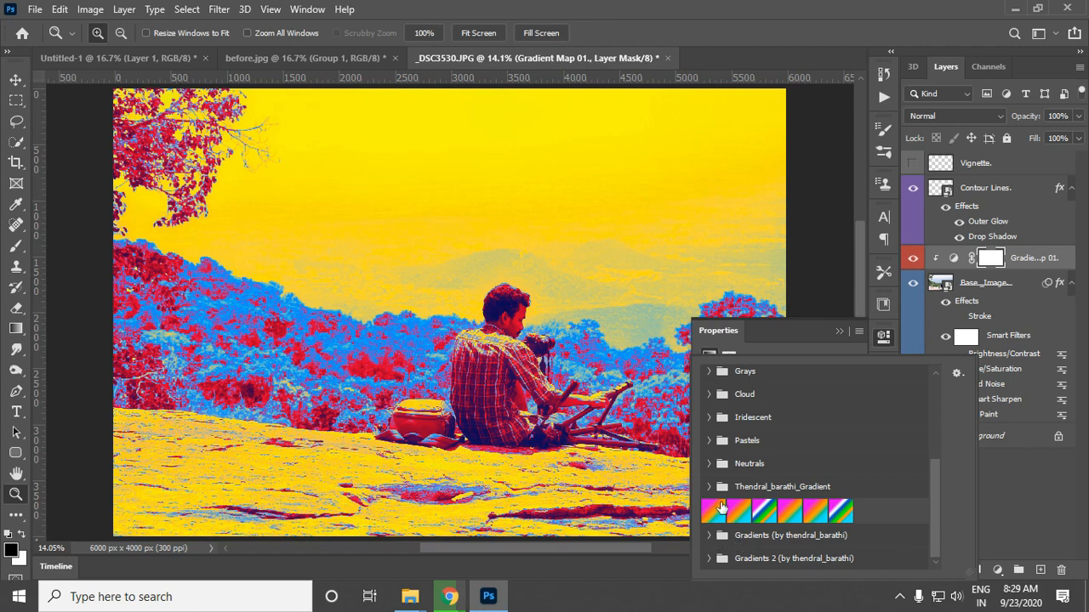
pyautogui.click(710, 538)
pyautogui.scroll(-3, 804, 468)
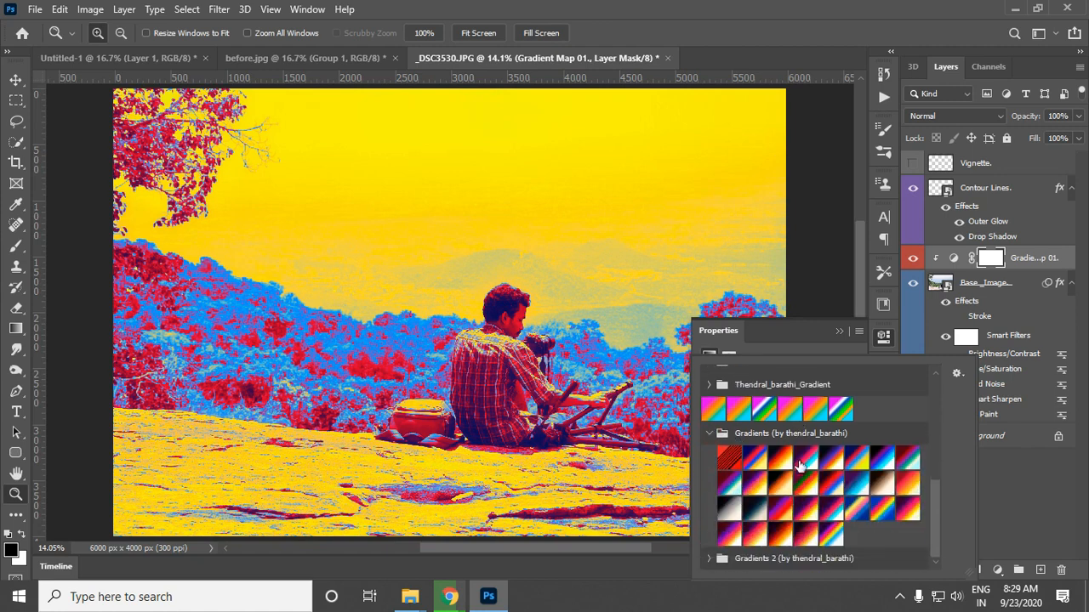
pyautogui.click(781, 457)
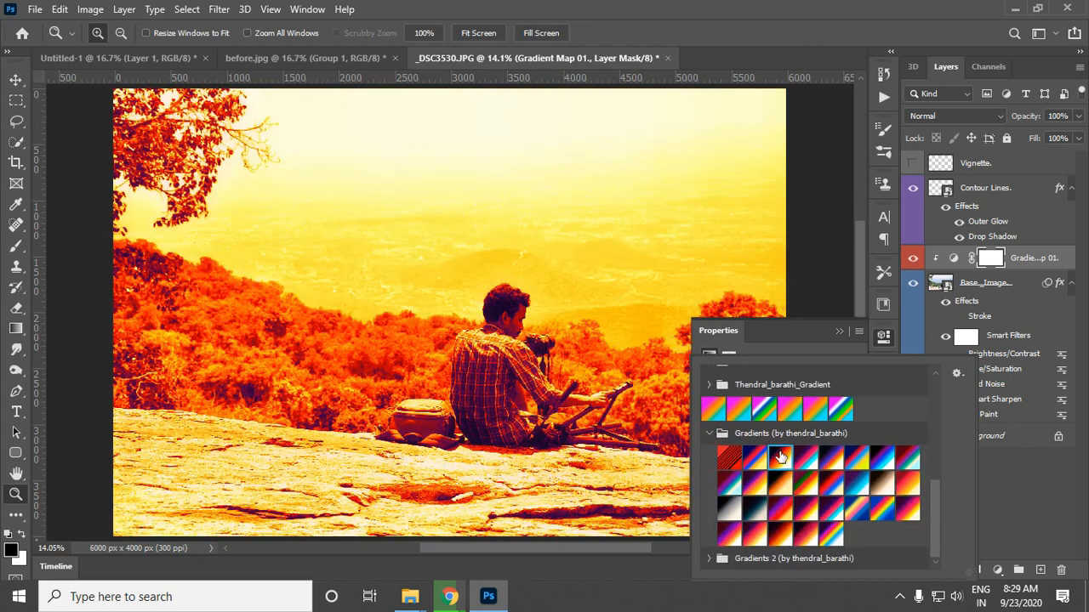
pyautogui.click(805, 459)
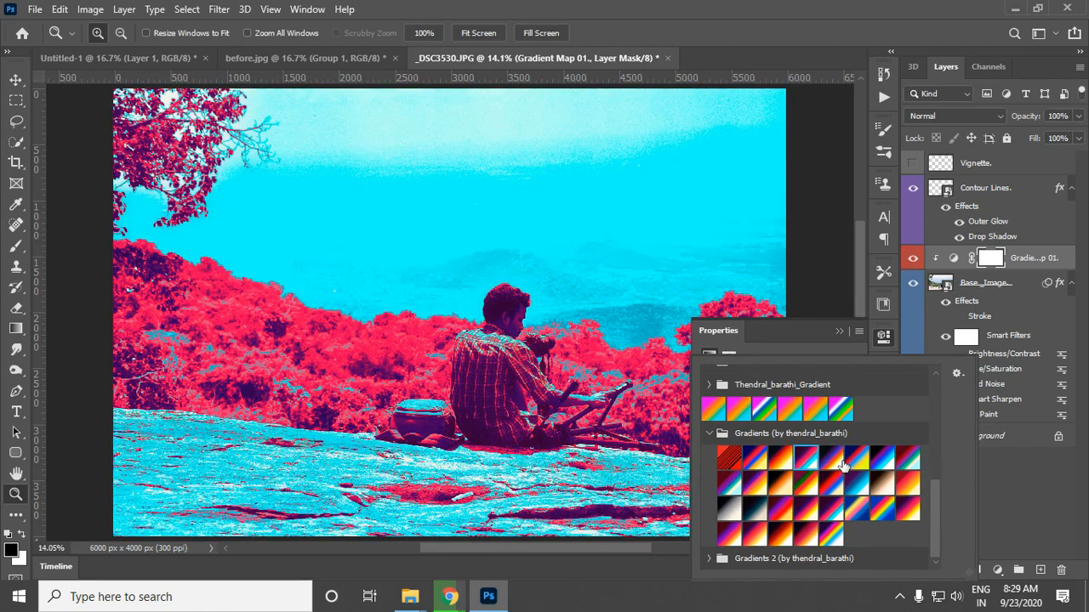
pyautogui.click(832, 461)
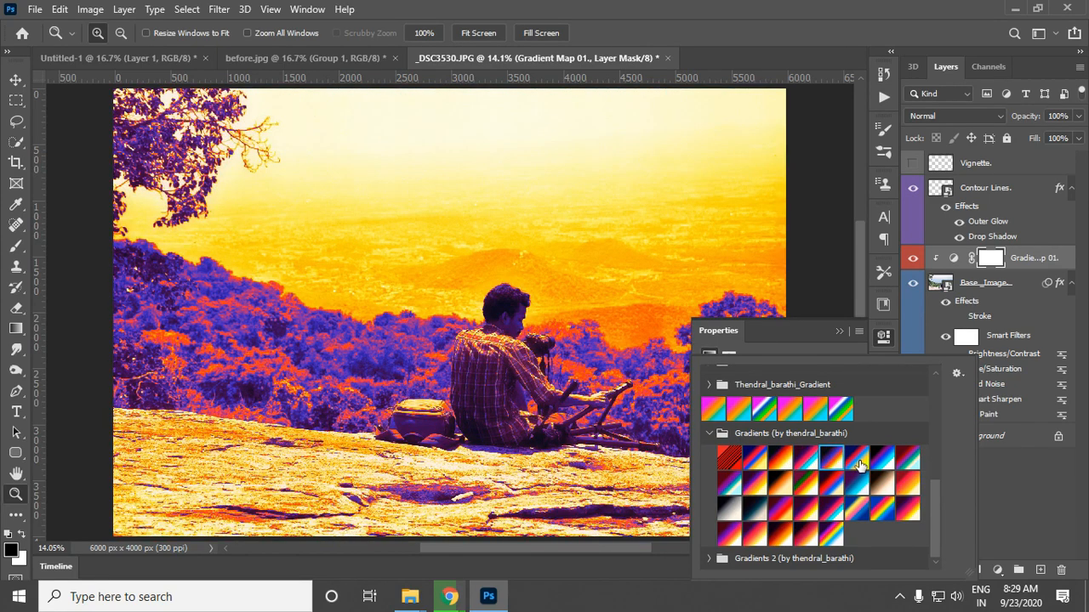
pyautogui.click(857, 460)
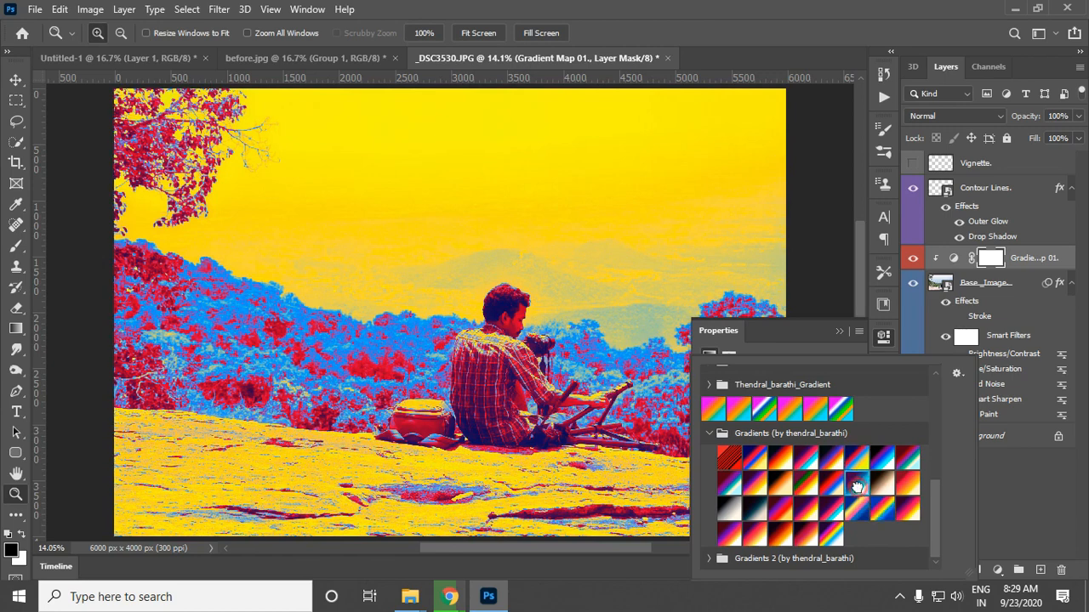
pyautogui.click(856, 484)
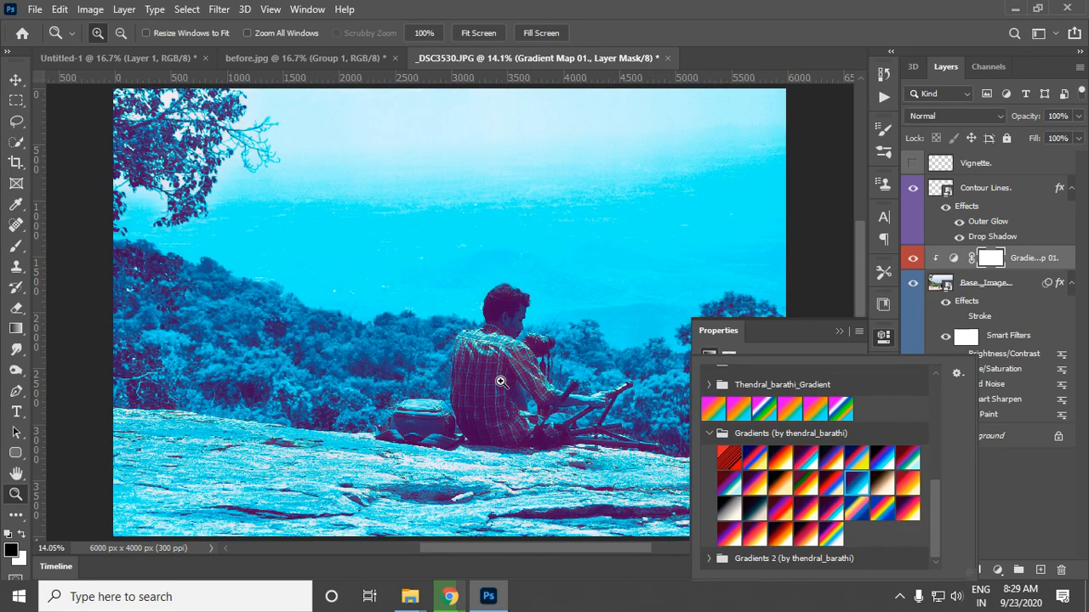
pyautogui.click(841, 330)
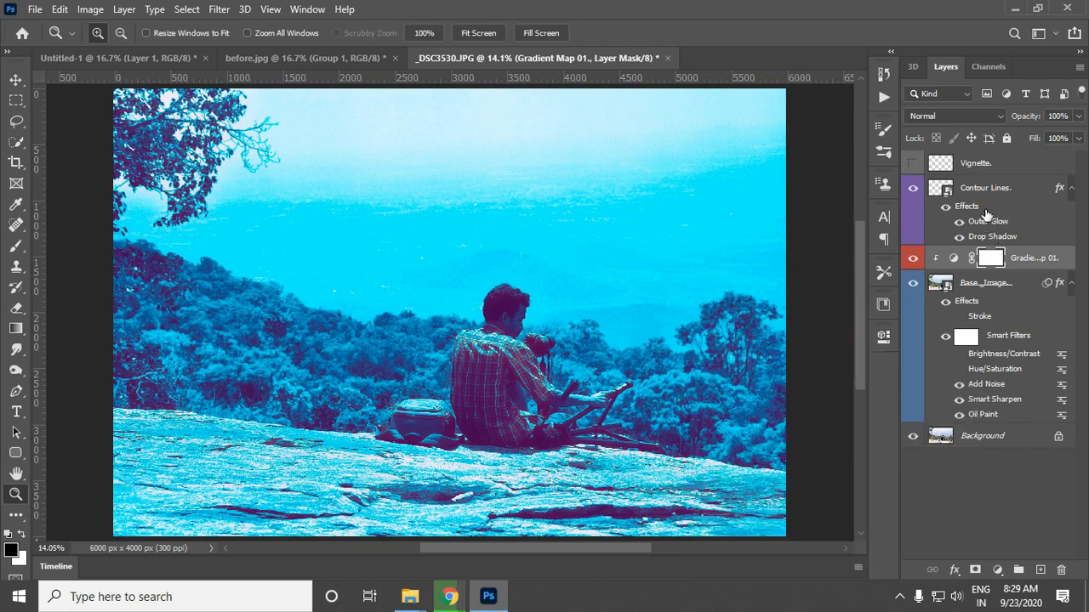
# Apply the yellow style with orange glow from Color Gradient - Styles 2 to the Contour Lines layer and set its opacity to 79%
pyautogui.doubleClick(1020, 188)
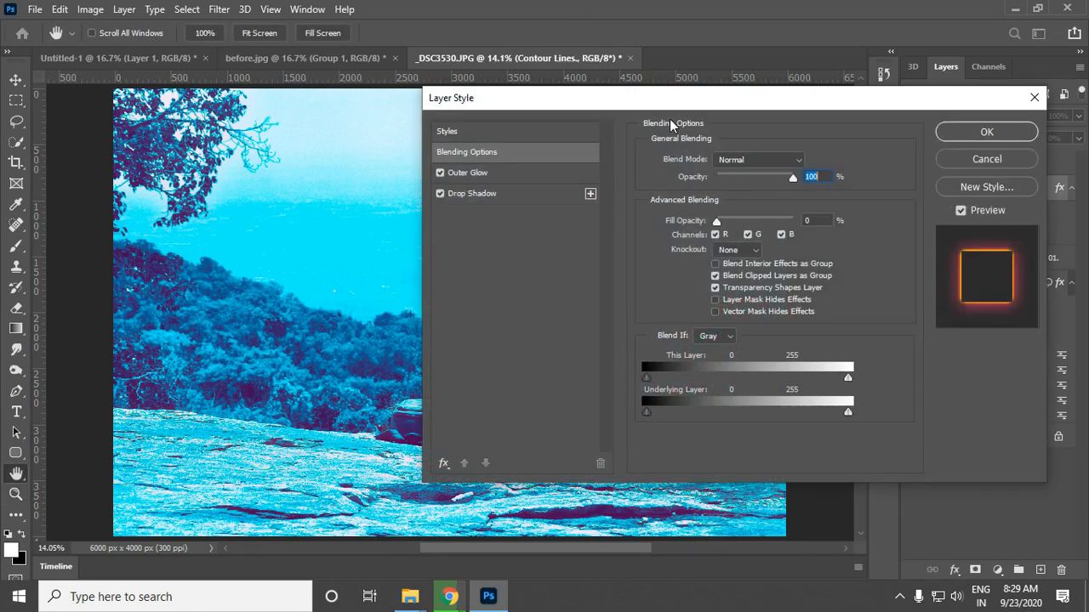
pyautogui.moveTo(673, 130); pyautogui.dragTo(814, 117)
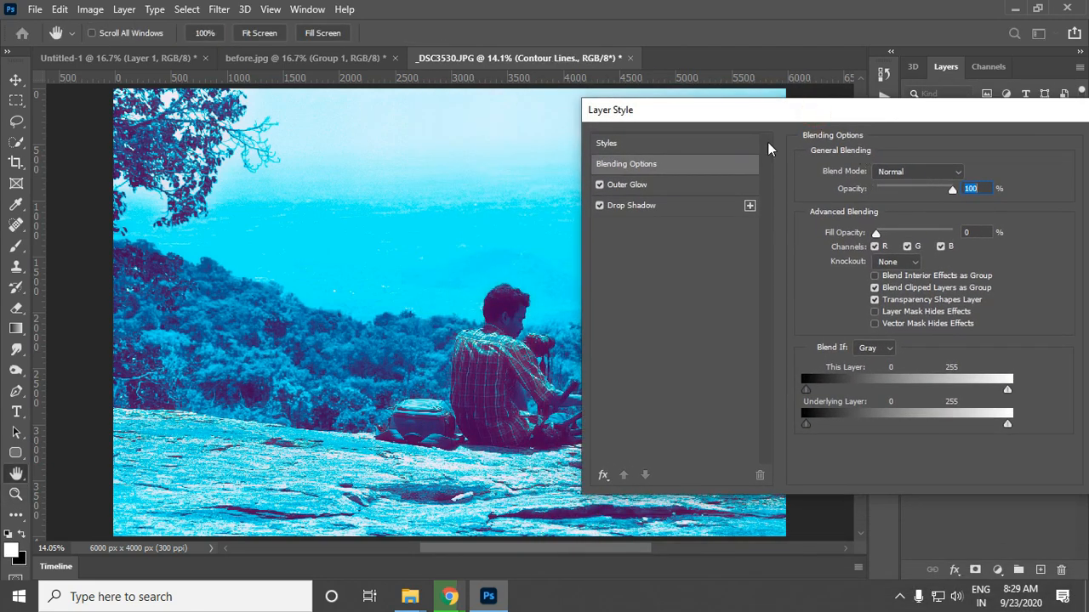
pyautogui.click(649, 146)
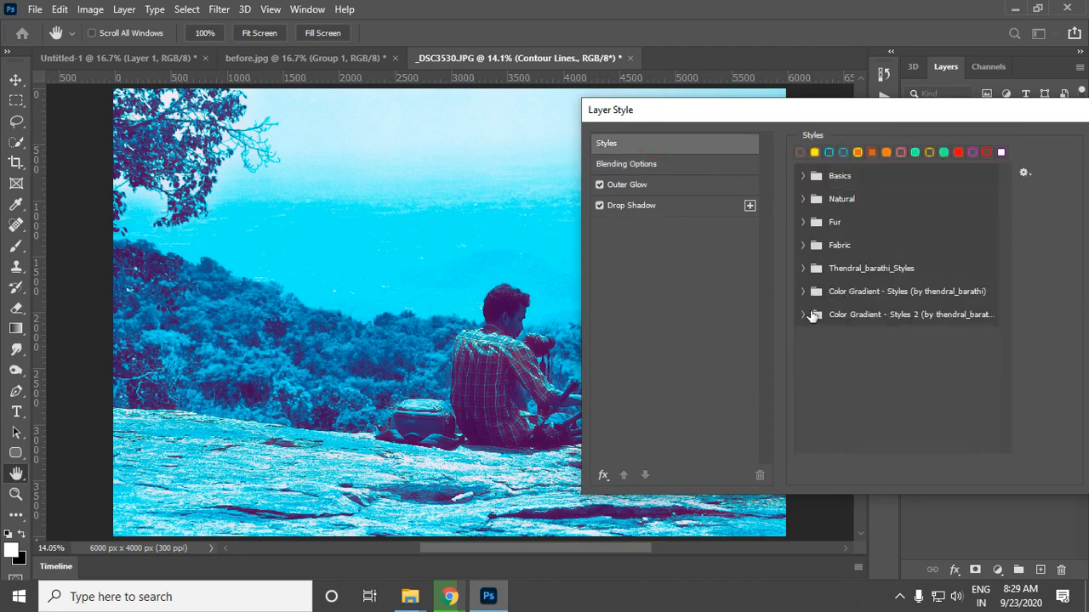
pyautogui.click(802, 314)
pyautogui.click(874, 338)
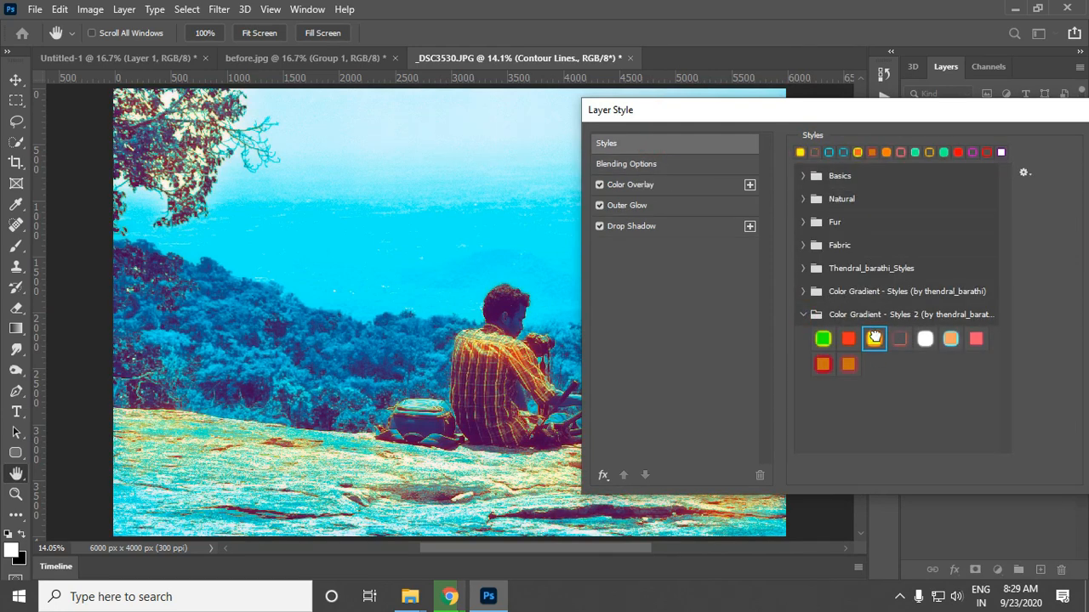
pyautogui.moveTo(883, 115); pyautogui.dragTo(417, 175)
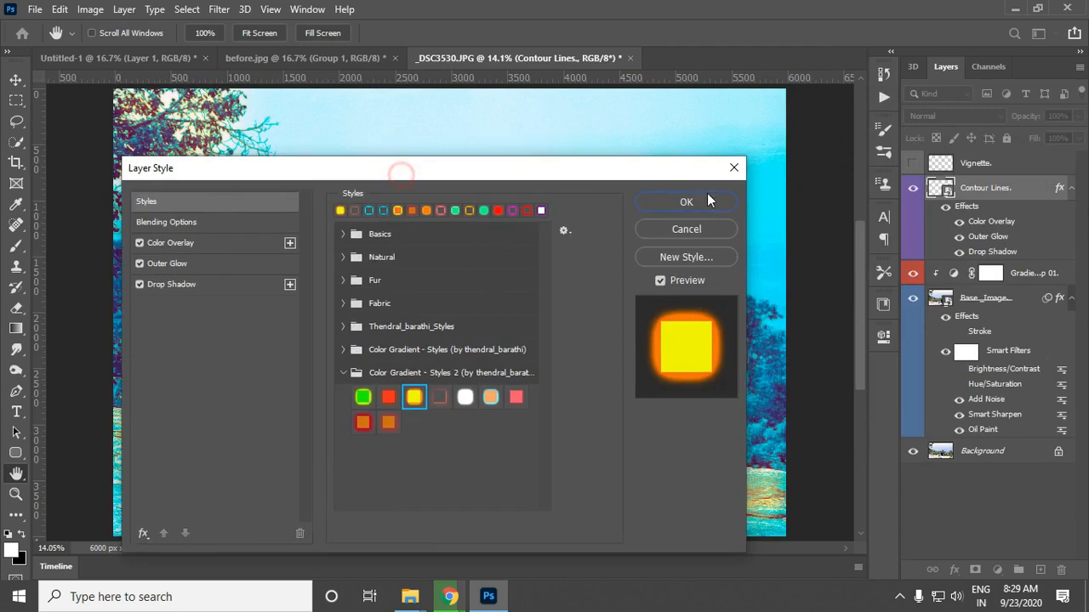
pyautogui.click(704, 201)
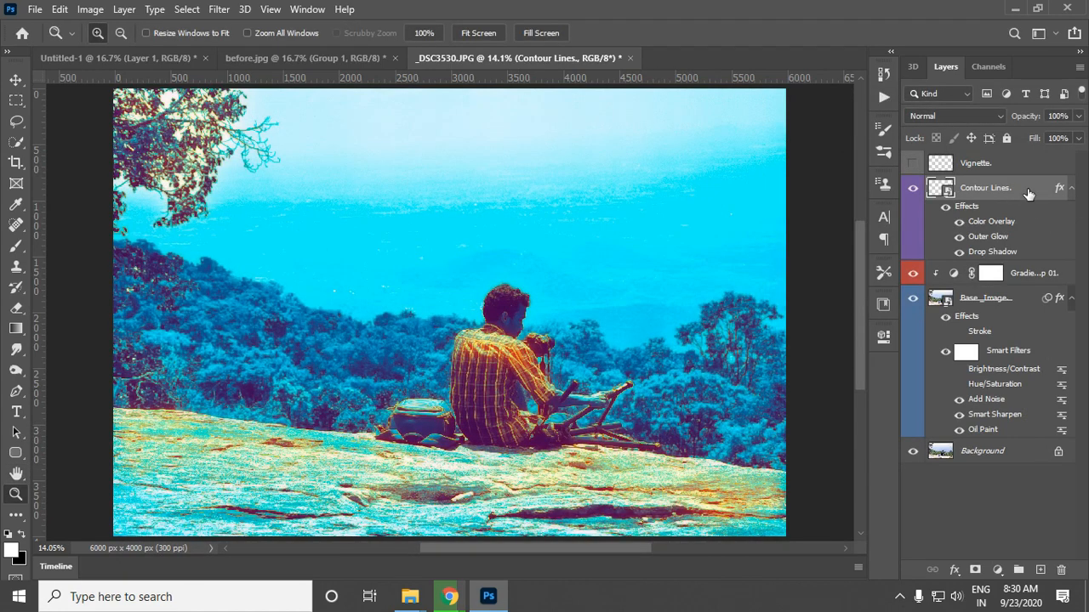
pyautogui.click(1078, 116)
pyautogui.moveTo(1077, 137); pyautogui.dragTo(1061, 137)
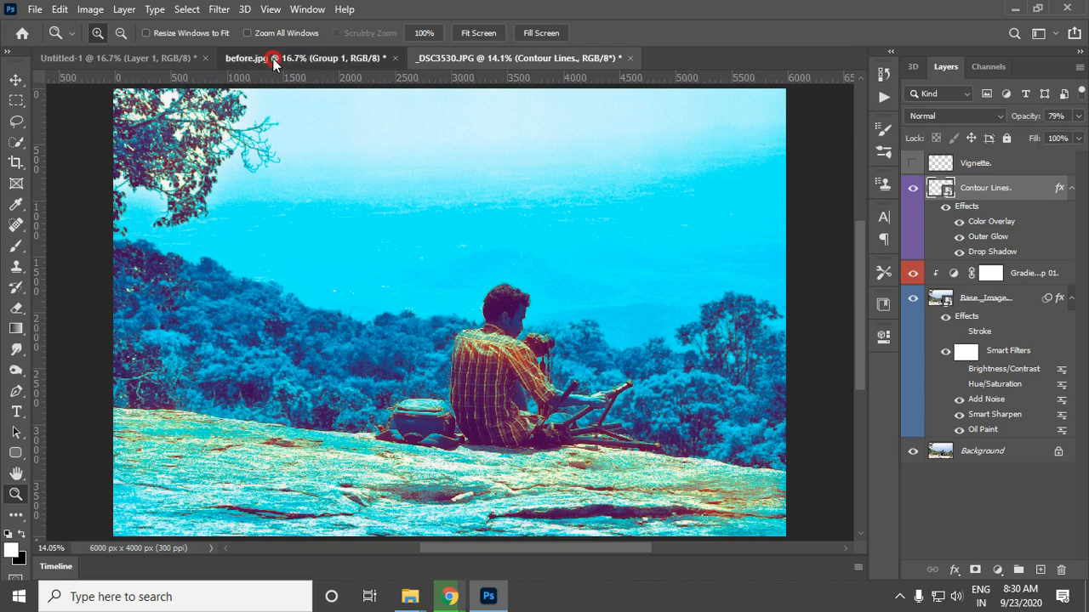
# Switch to the before.jpg document to view its gradient effect
pyautogui.click(273, 59)
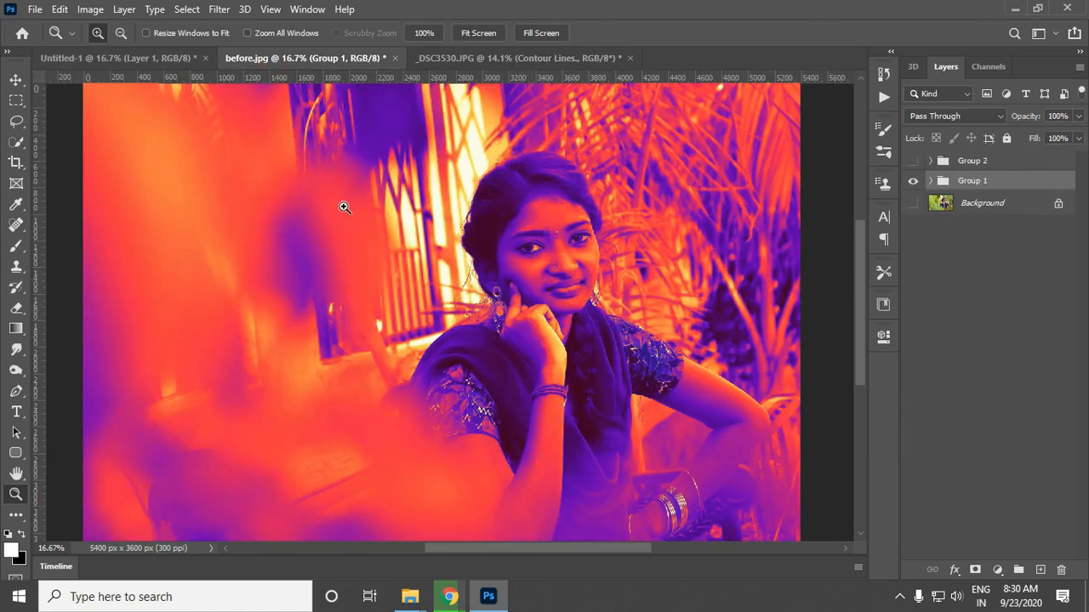